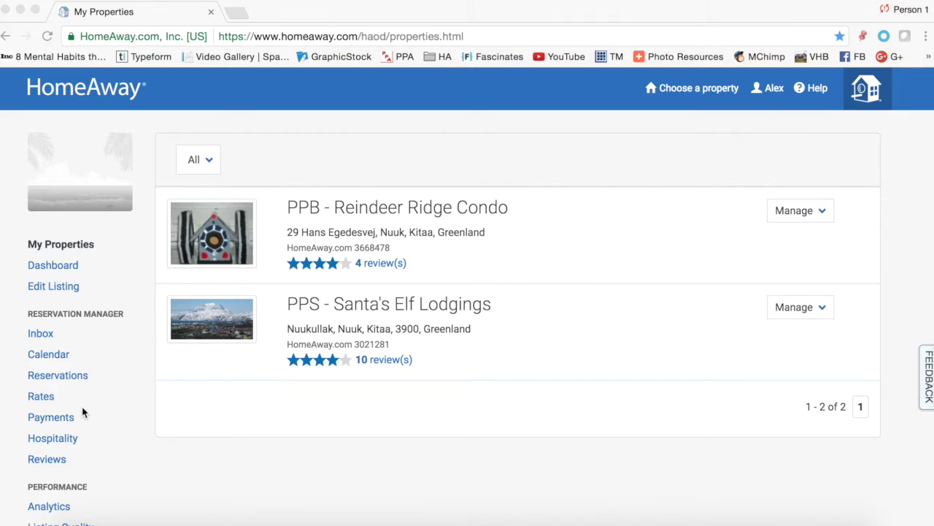
# Open Hospitality under Reservation Manager to show the activity feed for both rentals.
pyautogui.scroll(-3, 82, 413)
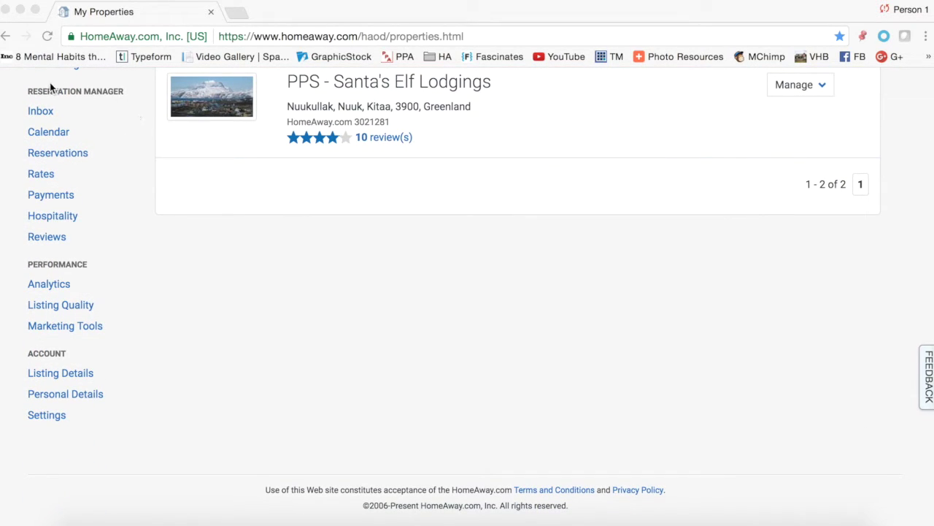
pyautogui.click(38, 218)
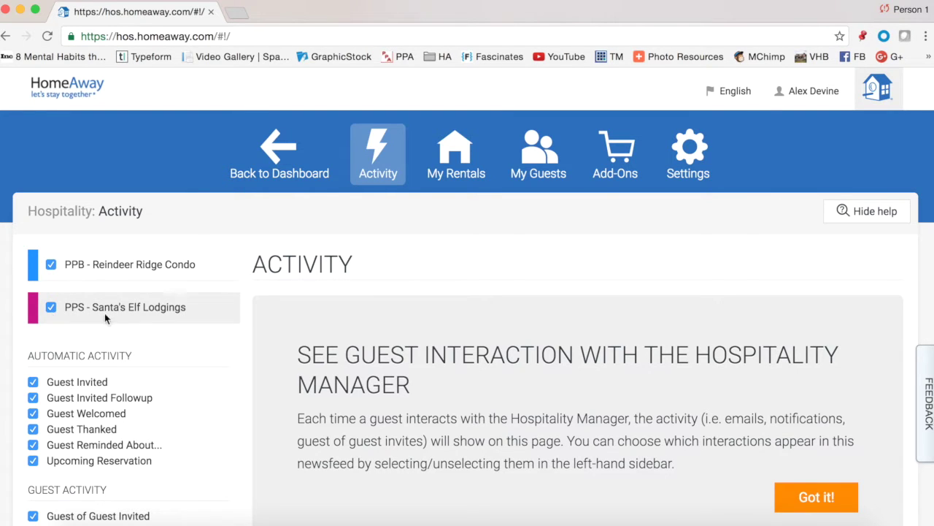
# Scroll the activity feed back to entries from 9 days ago, then return upward.
pyautogui.scroll(-5, 370, 343)
pyautogui.scroll(-8, 371, 349)
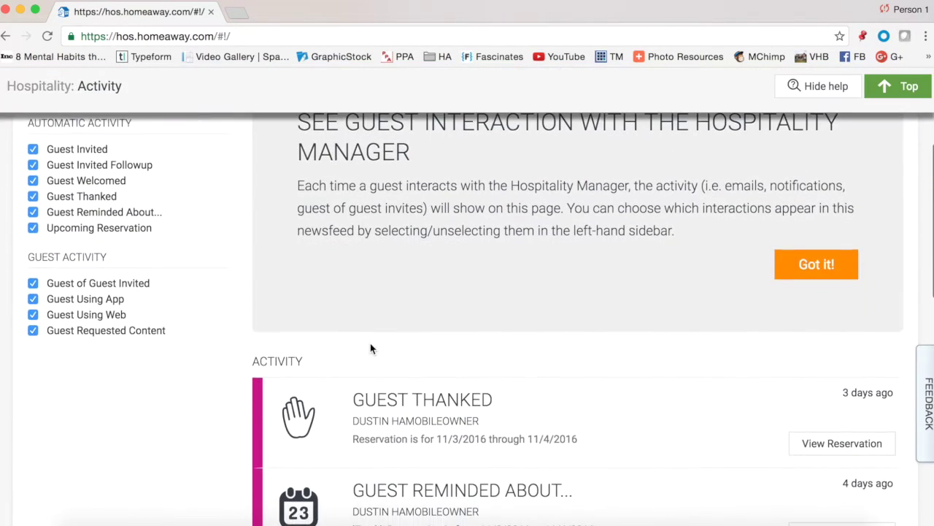
pyautogui.scroll(-2, 370, 348)
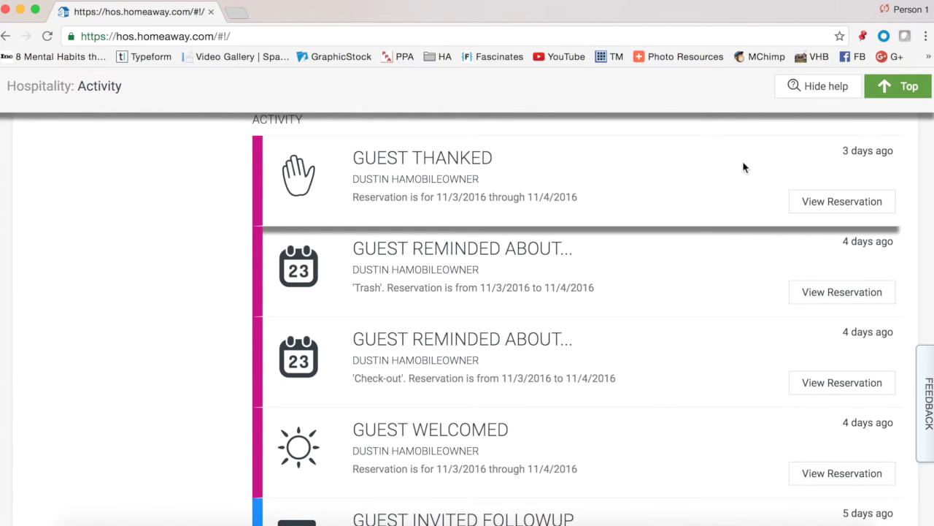
pyautogui.scroll(-2, 559, 221)
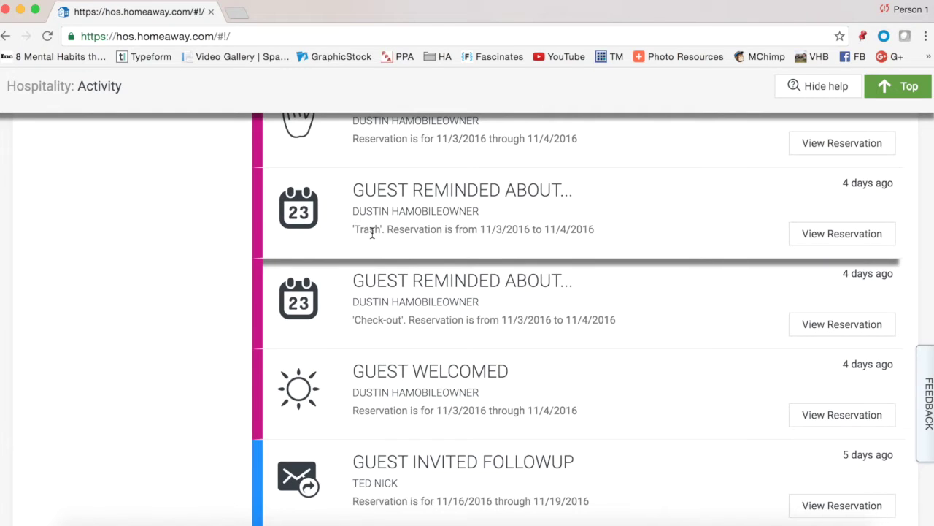
pyautogui.scroll(-3, 388, 229)
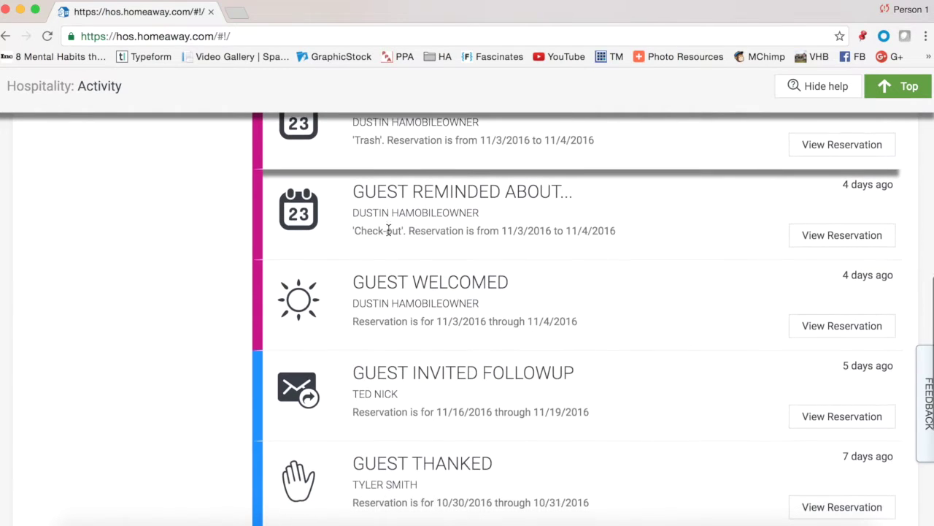
pyautogui.scroll(-3, 388, 229)
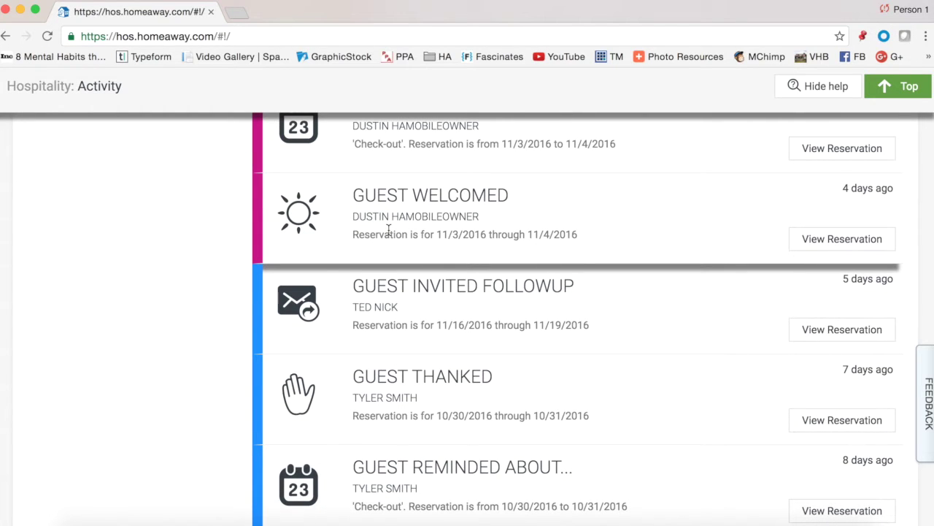
pyautogui.scroll(-4, 388, 230)
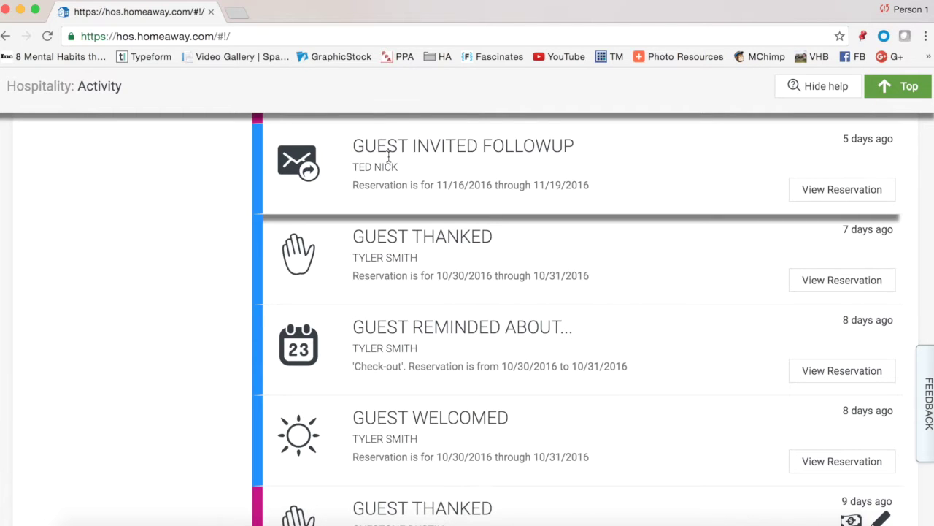
pyautogui.scroll(15, 389, 159)
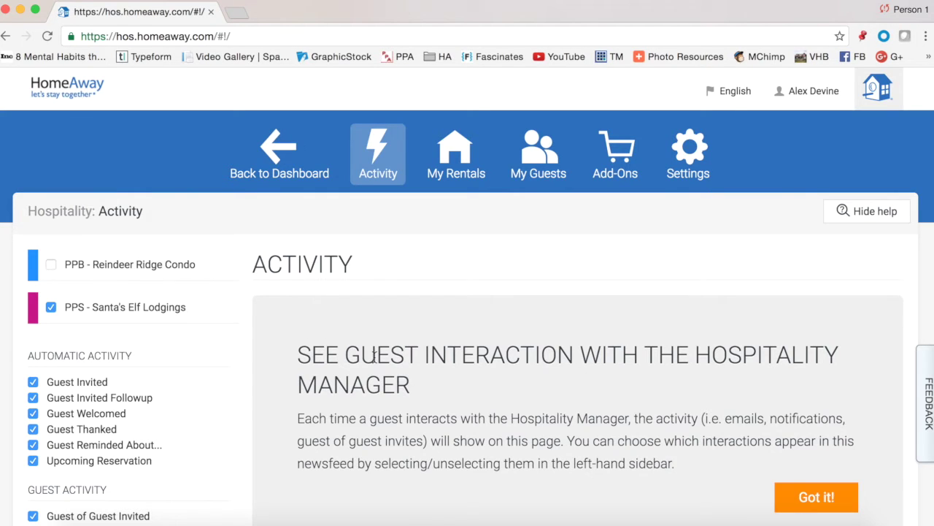
pyautogui.scroll(-5, 373, 357)
pyautogui.scroll(-5, 373, 356)
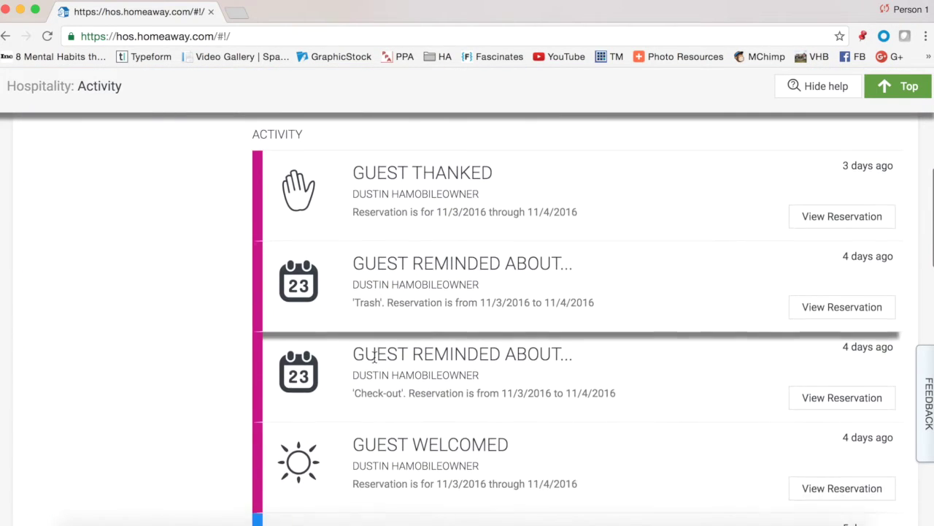
pyautogui.scroll(-8, 374, 356)
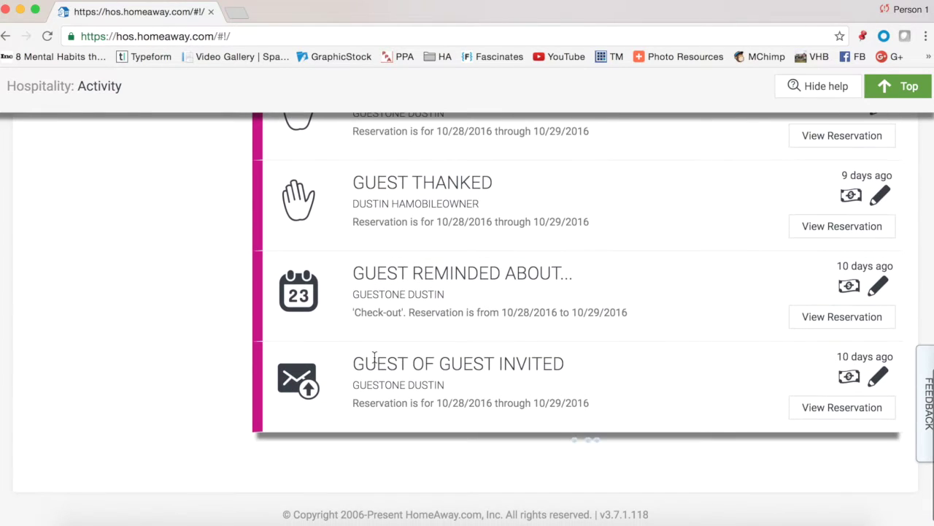
pyautogui.scroll(10, 374, 356)
pyautogui.scroll(10, 373, 356)
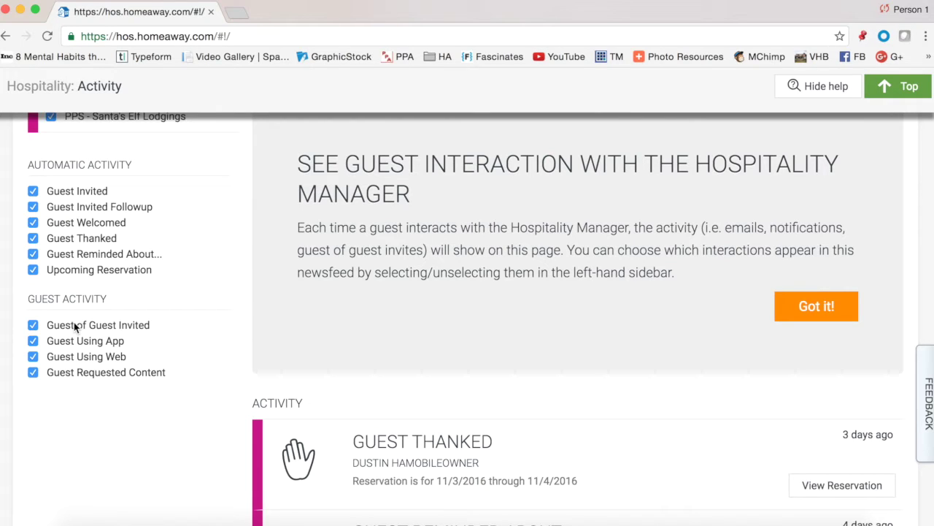
# Uncheck every activity type except Guest Using App, from Guest Invited to Guest Requested Content.
pyautogui.click(33, 208)
pyautogui.click(34, 238)
pyautogui.click(34, 254)
pyautogui.click(34, 270)
pyautogui.click(32, 325)
pyautogui.click(33, 357)
pyautogui.click(33, 373)
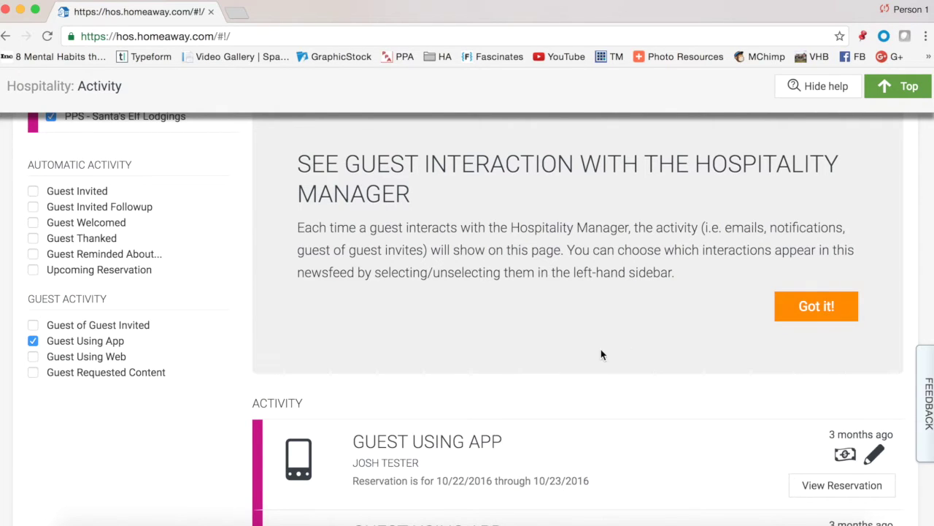
pyautogui.scroll(-3, 601, 350)
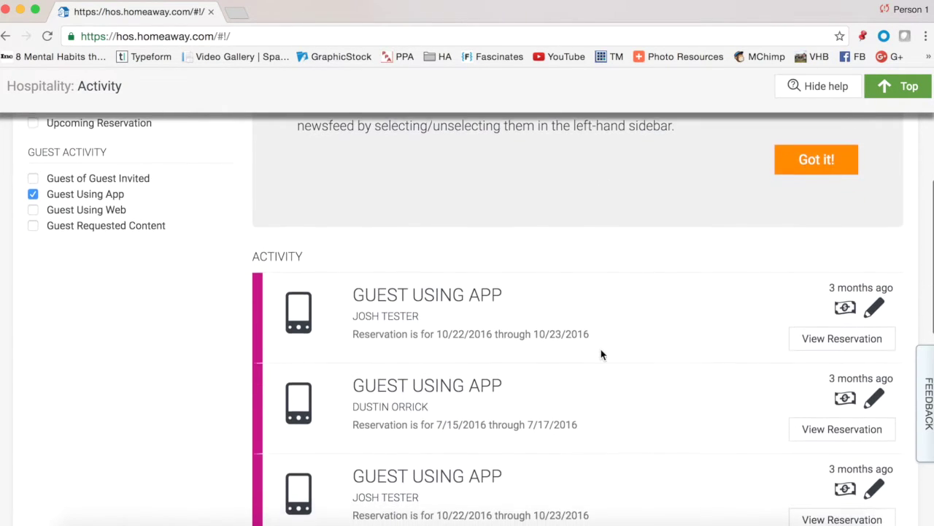
pyautogui.scroll(-1, 601, 354)
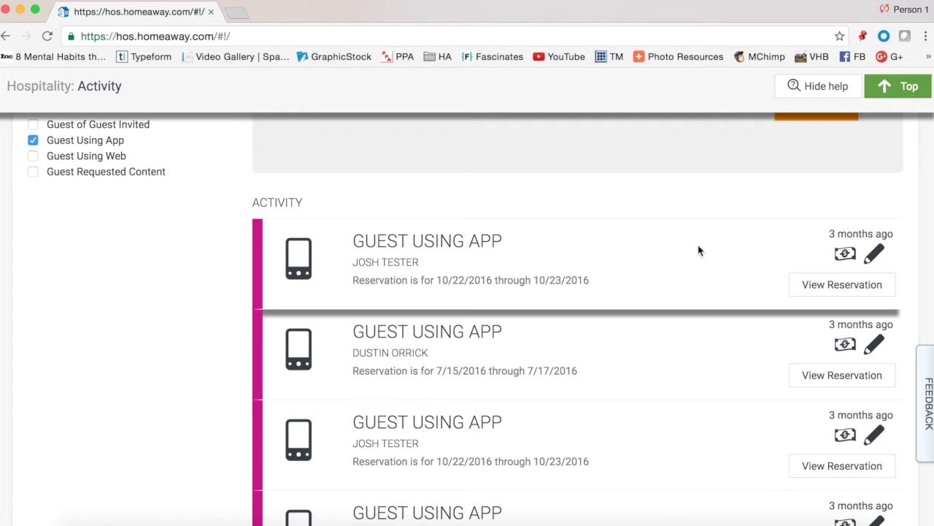
pyautogui.scroll(10, 698, 251)
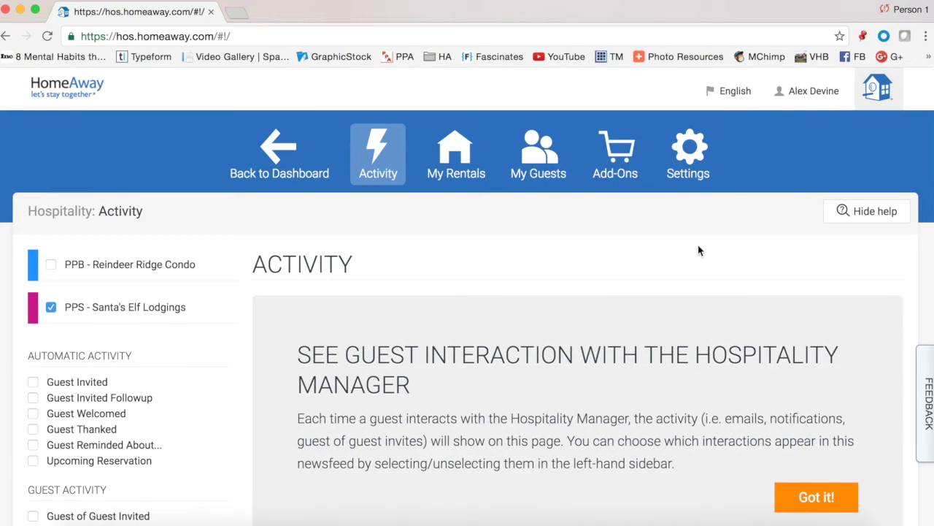
# Review the Santa's Elf Lodgings 11/8–11/12/2016 reservation and its pre-arrival invitations in My Guests.
pyautogui.click(540, 169)
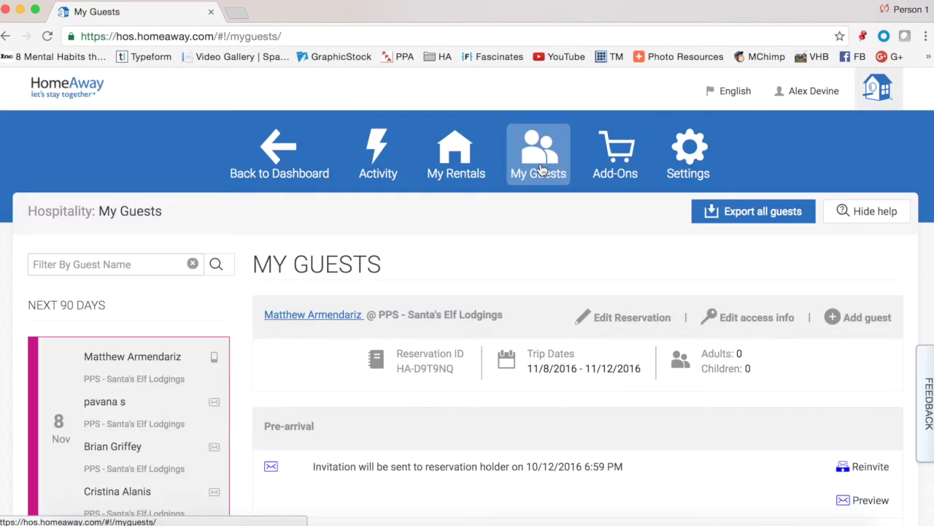
pyautogui.scroll(-5, 540, 169)
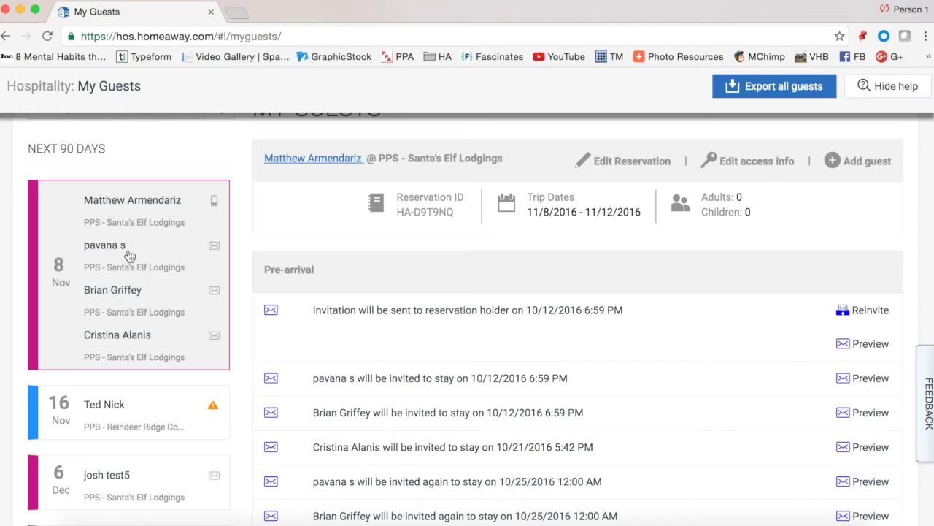
pyautogui.scroll(1, 460, 350)
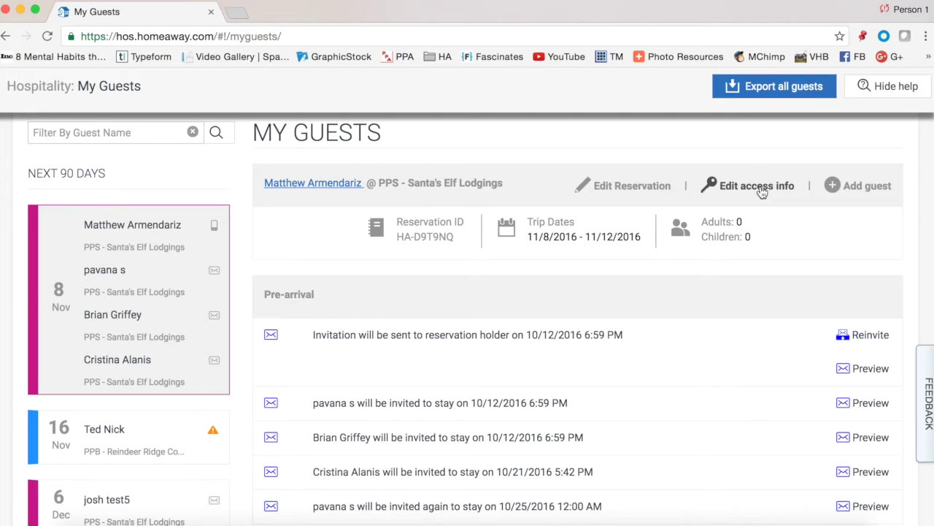
pyautogui.click(761, 187)
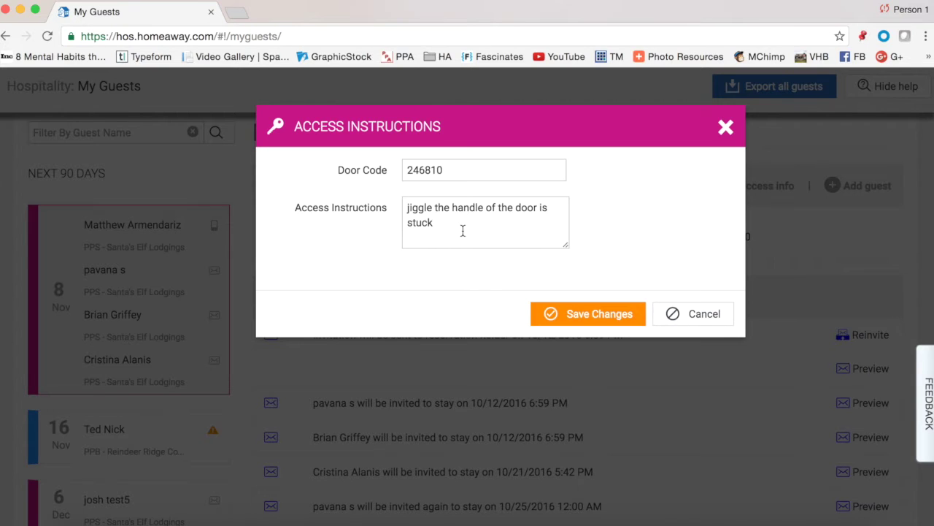
pyautogui.click(725, 130)
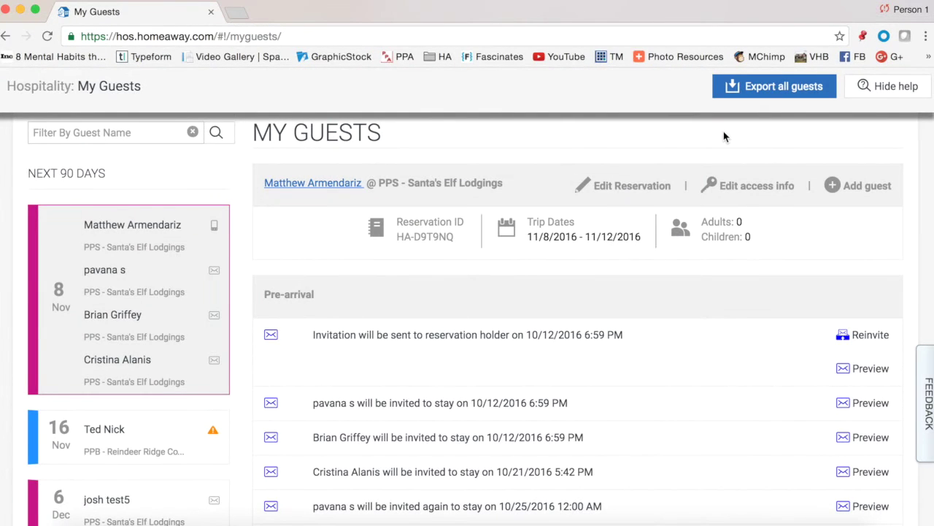
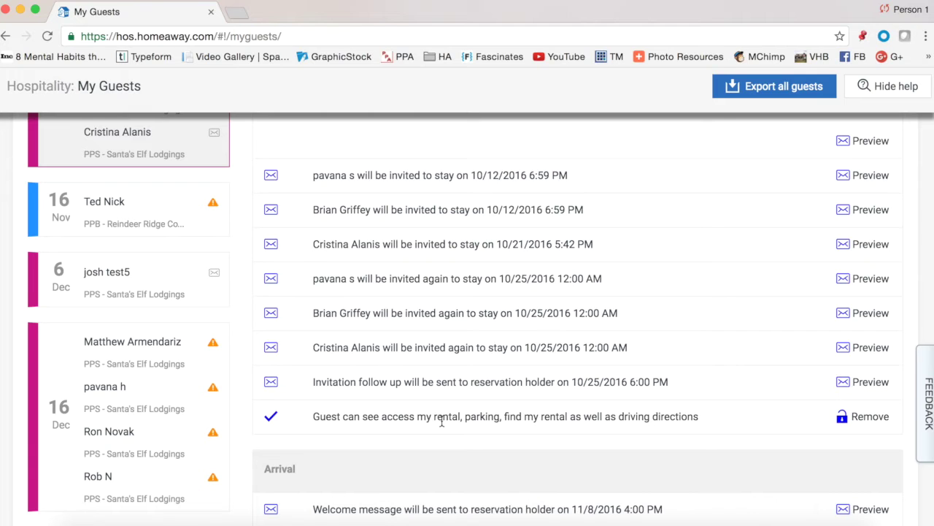
pyautogui.scroll(10, 441, 421)
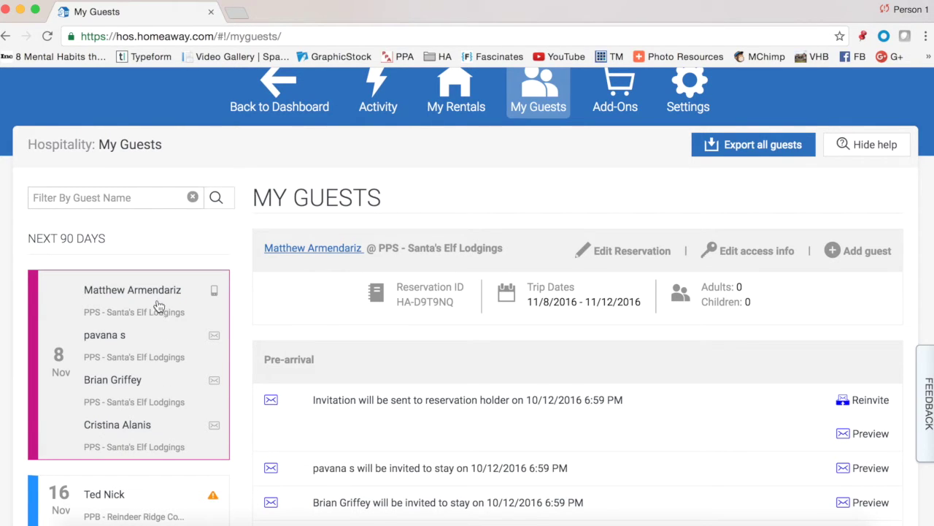
pyautogui.scroll(-3, 159, 305)
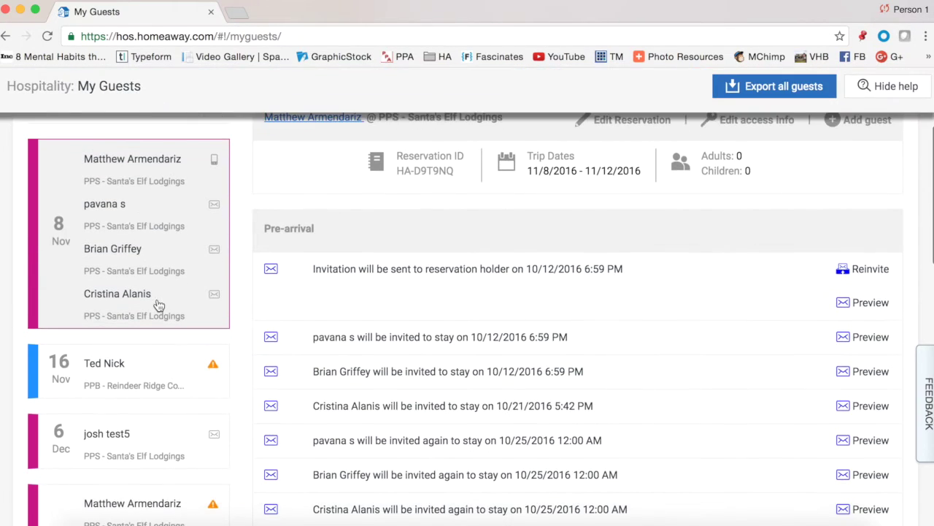
pyautogui.scroll(-3, 159, 305)
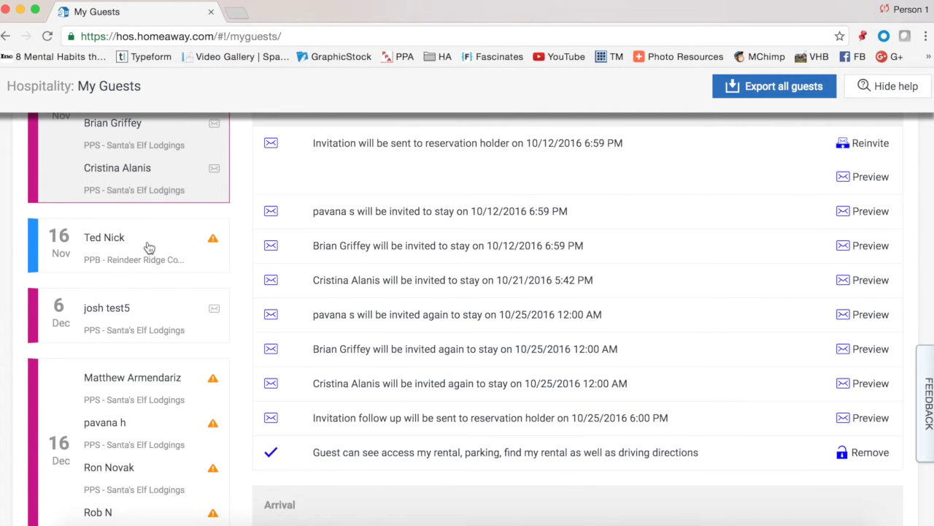
pyautogui.click(149, 247)
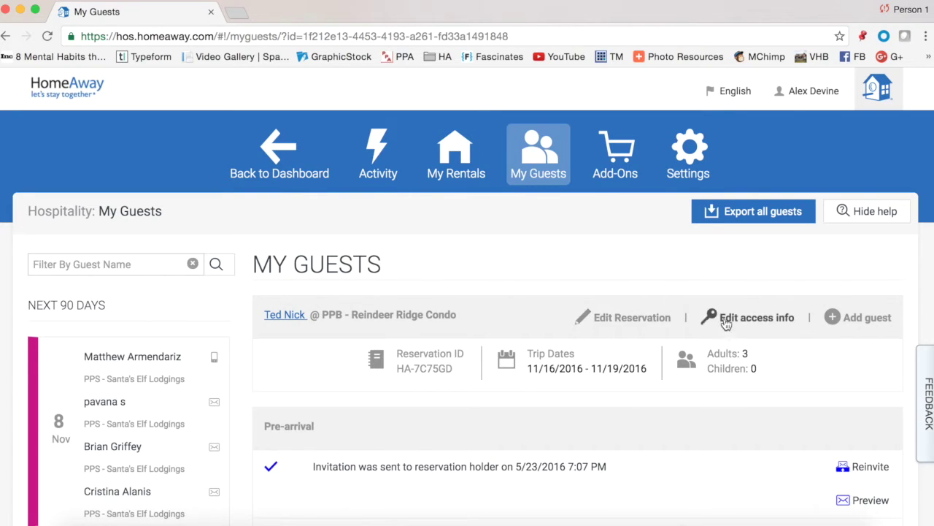
pyautogui.click(752, 319)
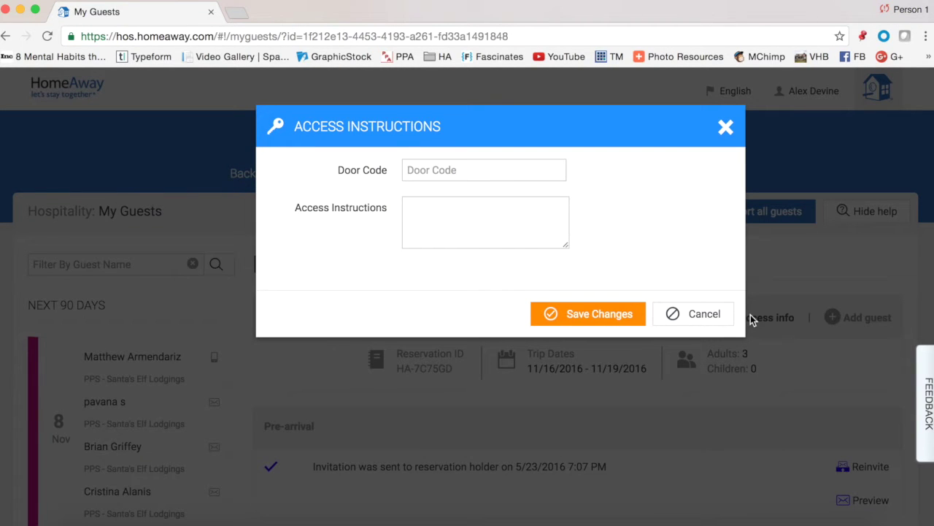
pyautogui.click(447, 169)
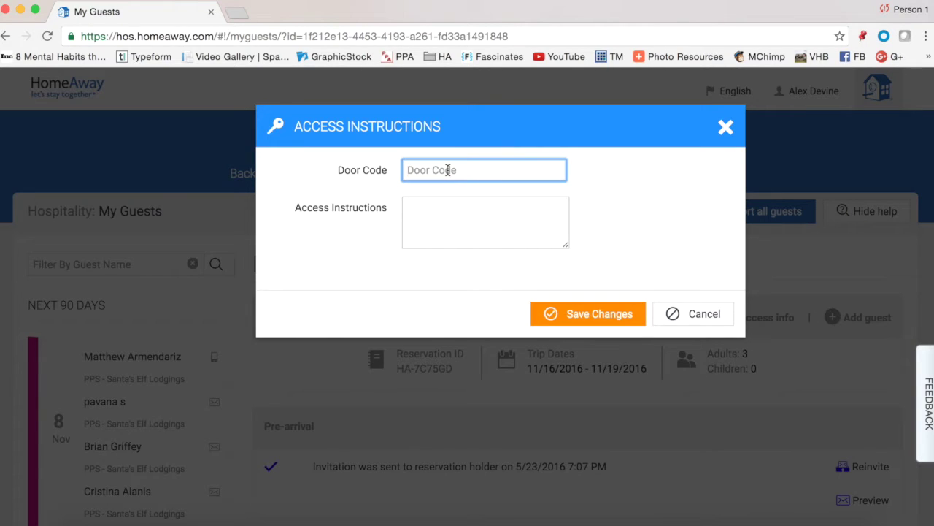
pyautogui.press('Tab')
pyautogui.write('same as the last 4 digits ofyour')
pyautogui.press('BackSpace')
pyautogui.press('BackSpace')
pyautogui.press('BackSpace')
pyautogui.press('BackSpace')
pyautogui.press('BackSpace')
pyautogui.write('your ecll pho')
pyautogui.press('BackSpace')
pyautogui.press('BackSpace')
pyautogui.press('BackSpace')
pyautogui.press('BackSpace')
pyautogui.press('BackSpace')
pyautogui.press('BackSpace')
pyautogui.press('BackSpace')
pyautogui.press('BackSpace')
pyautogui.write('cell phone number')
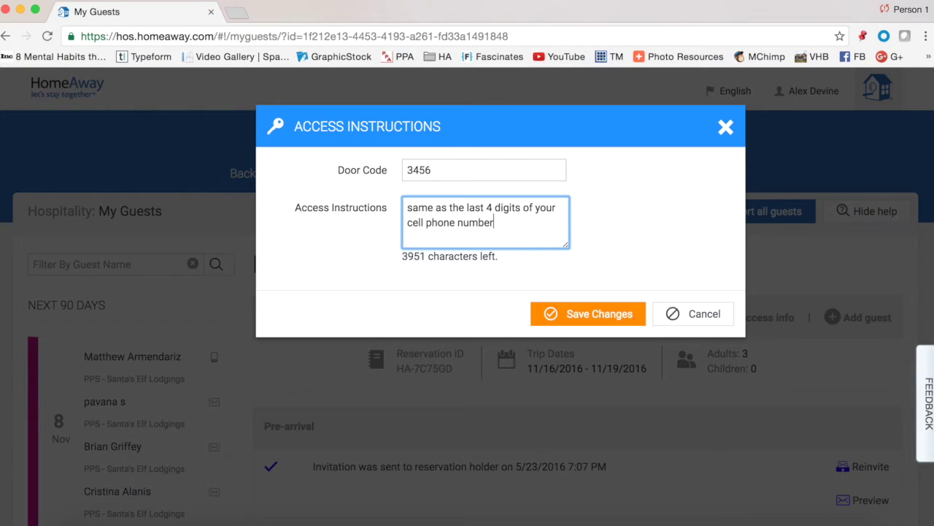
pyautogui.click(601, 322)
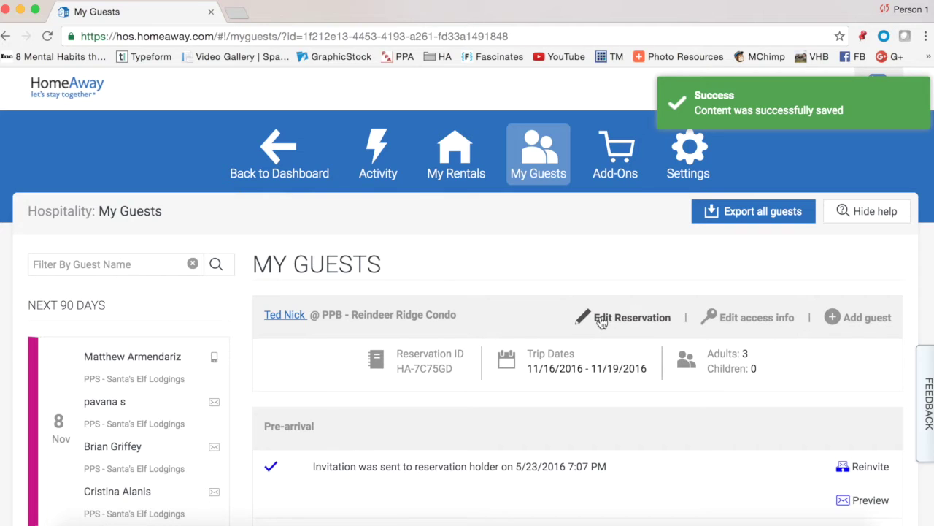
pyautogui.scroll(-5, 601, 322)
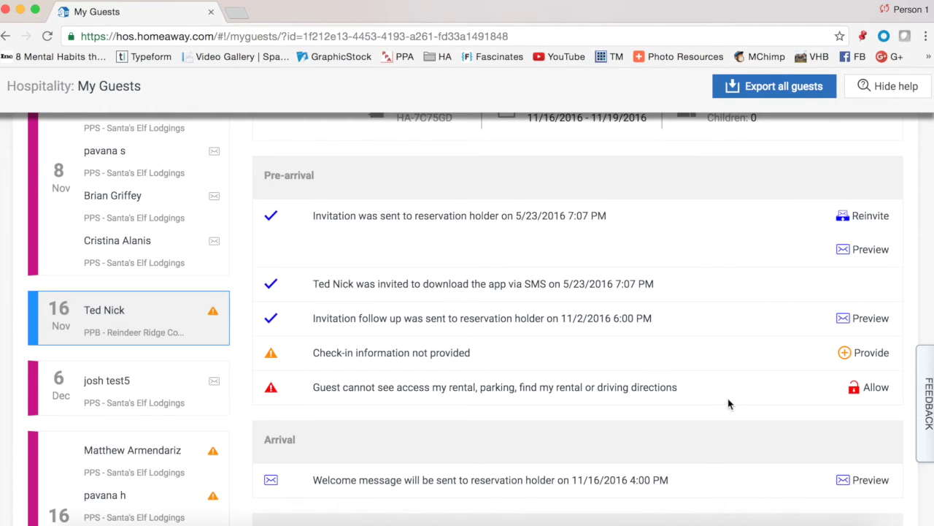
pyautogui.click(861, 392)
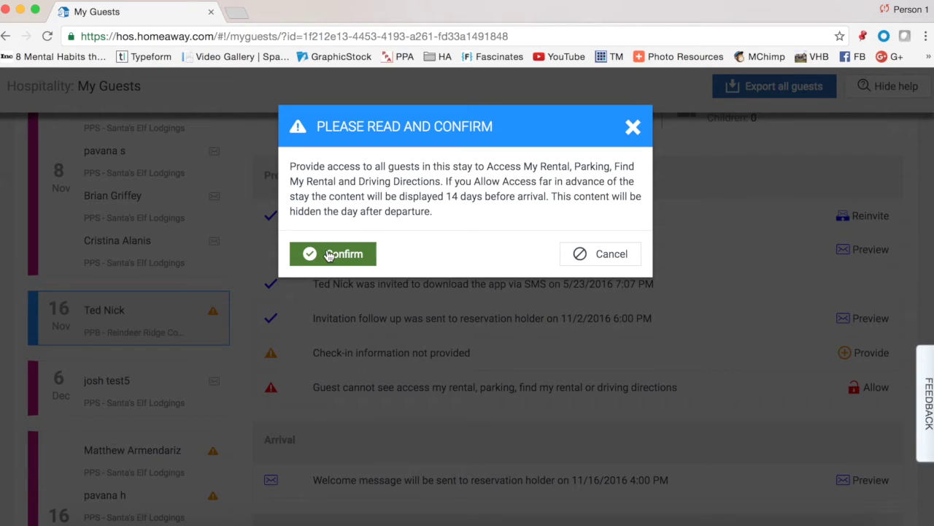
pyautogui.click(616, 254)
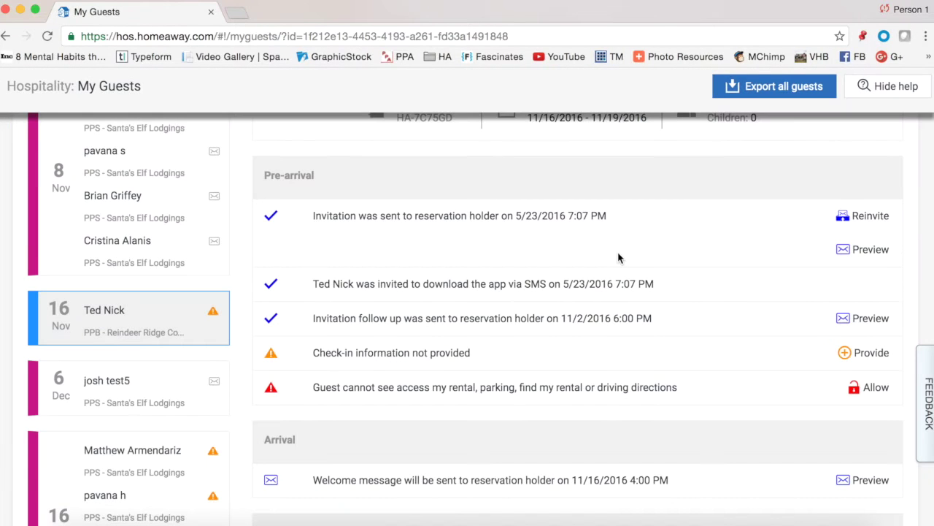
pyautogui.scroll(5, 617, 257)
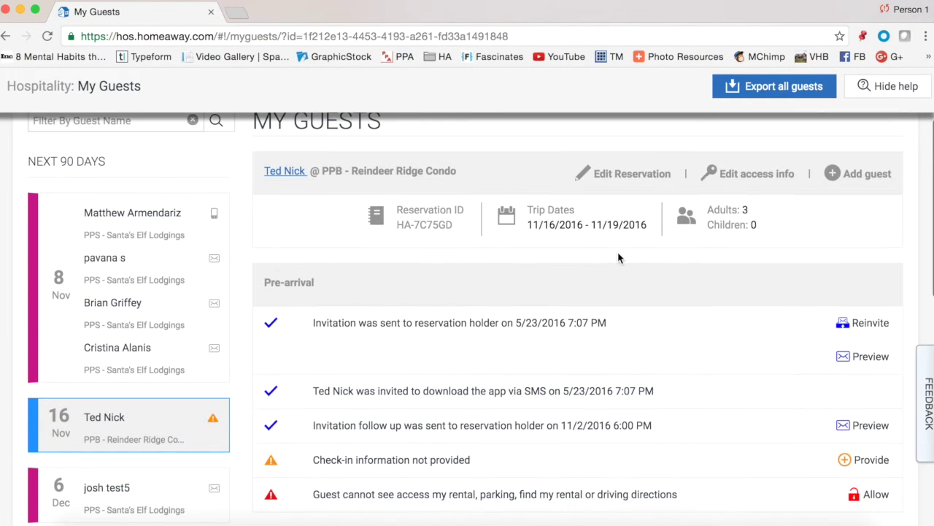
pyautogui.scroll(2, 618, 254)
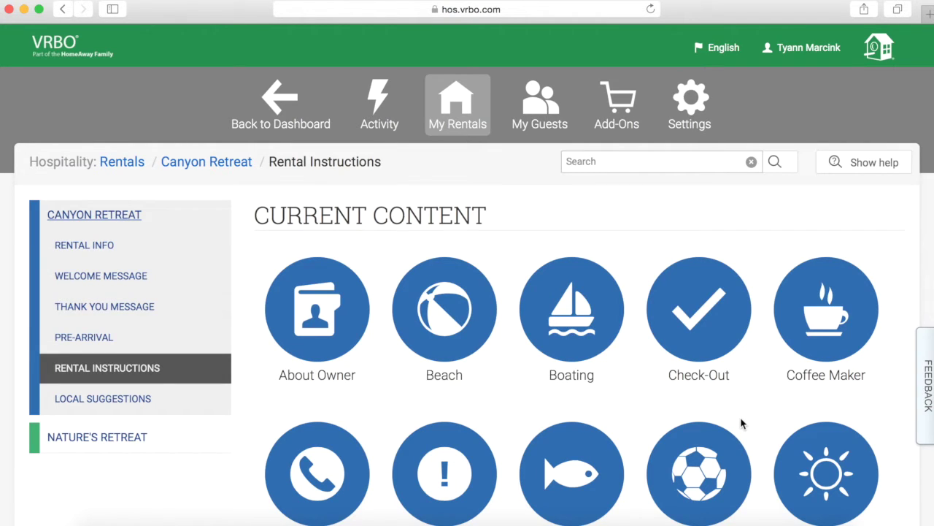
# Scroll down Canyon Retreat's Rental Instructions to Available Content topics like Biking, Hot Tub and Ocean Tides.
pyautogui.scroll(-8, 741, 423)
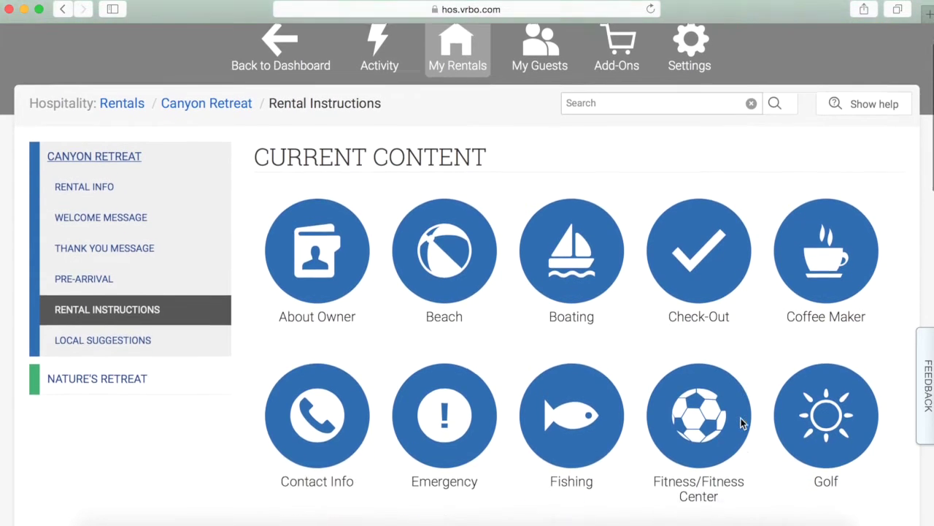
pyautogui.scroll(-5, 741, 423)
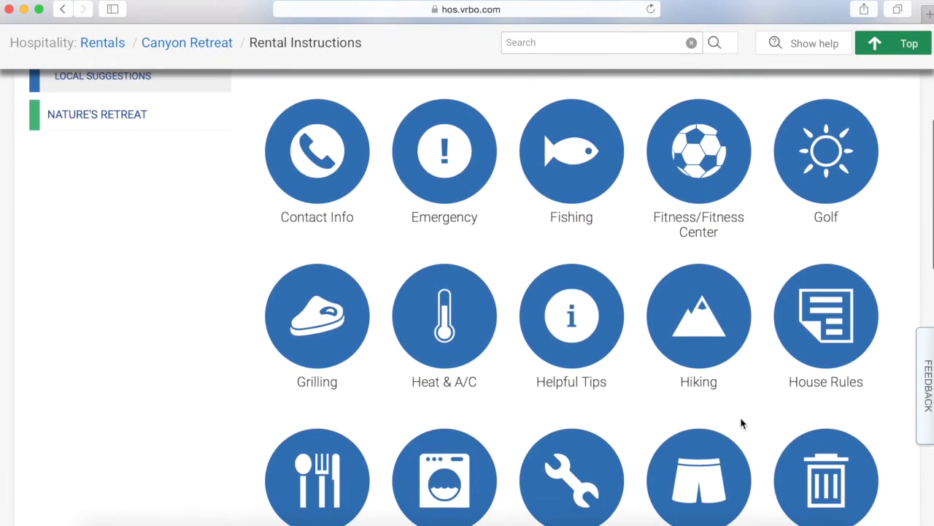
pyautogui.scroll(-4, 740, 421)
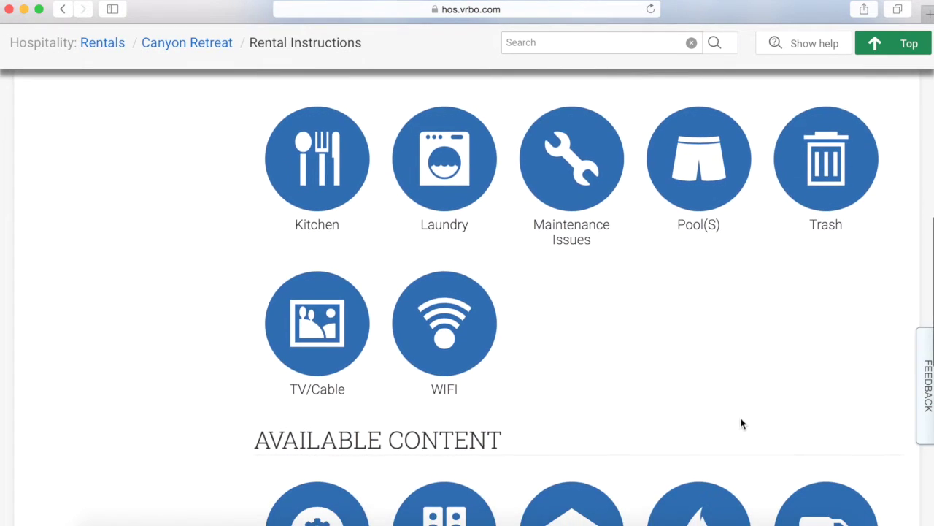
pyautogui.scroll(-5, 740, 422)
pyautogui.scroll(-4, 741, 423)
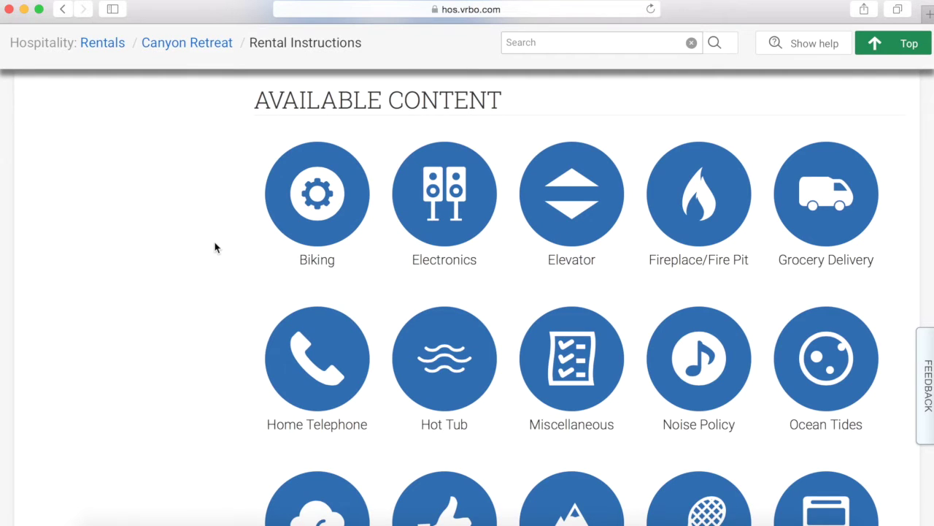
pyautogui.scroll(-3, 215, 248)
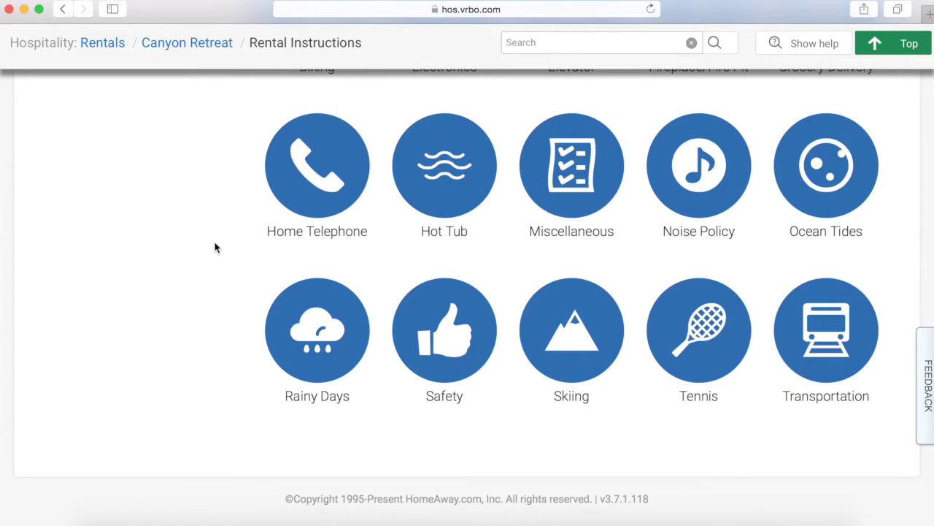
pyautogui.scroll(6, 214, 247)
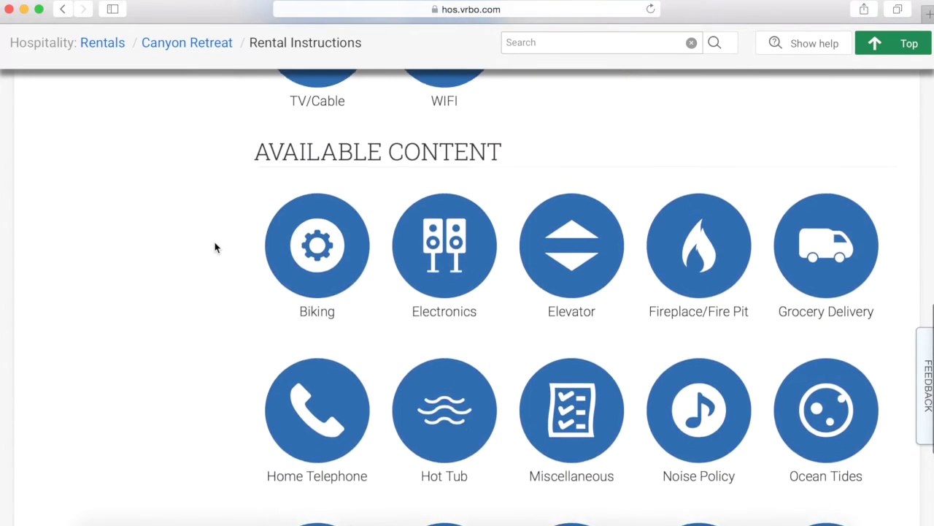
pyautogui.scroll(6, 215, 247)
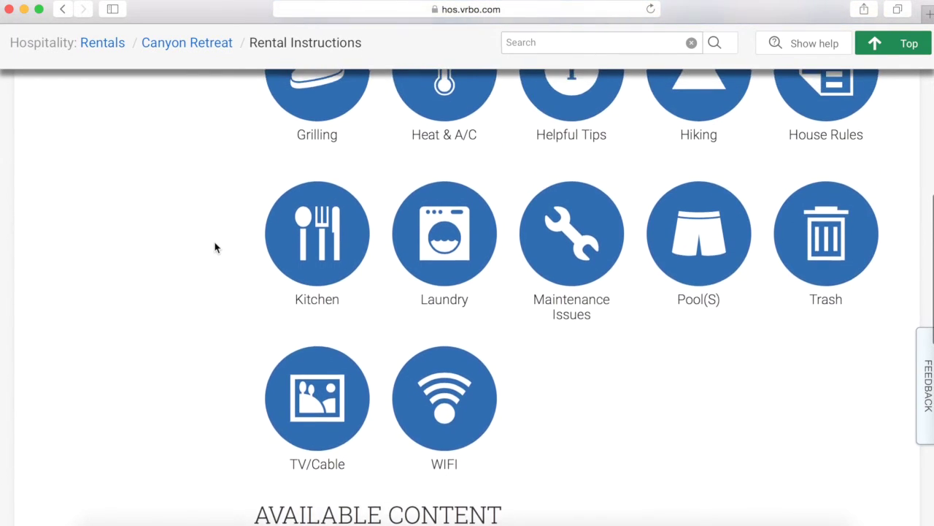
pyautogui.scroll(3, 214, 247)
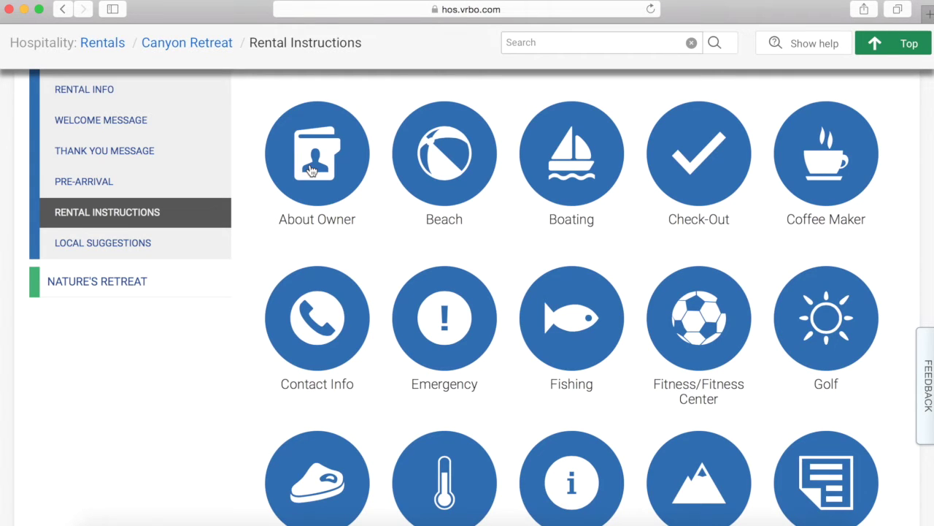
pyautogui.click(324, 157)
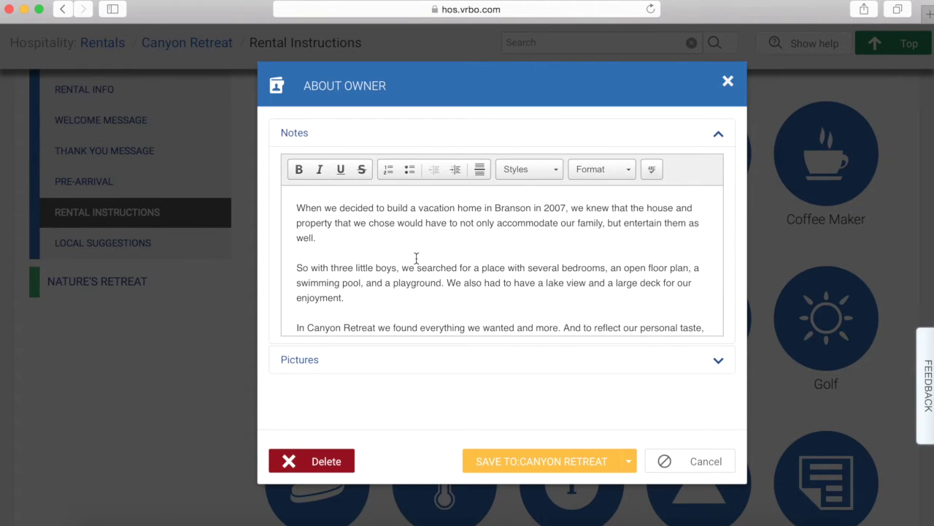
pyautogui.scroll(-5, 416, 258)
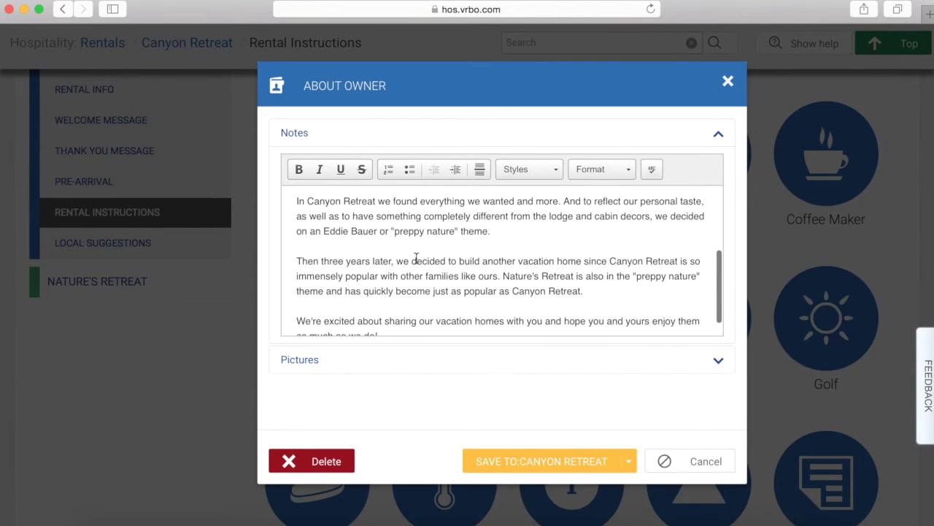
pyautogui.scroll(-1, 416, 258)
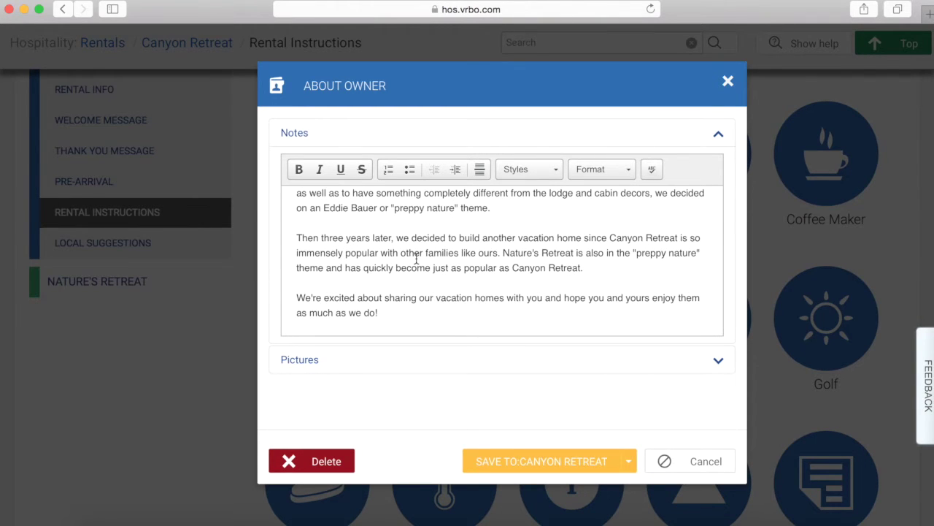
pyautogui.scroll(5, 416, 258)
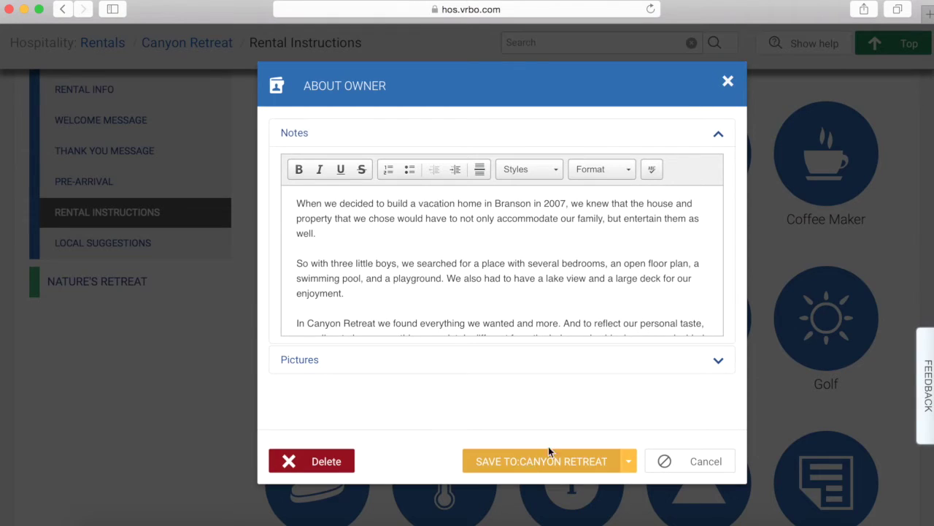
pyautogui.click(629, 465)
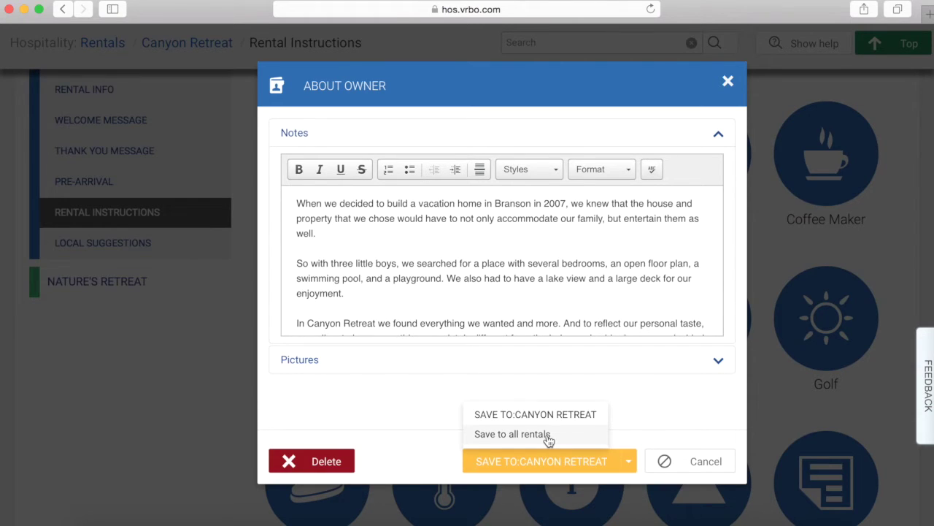
pyautogui.click(694, 463)
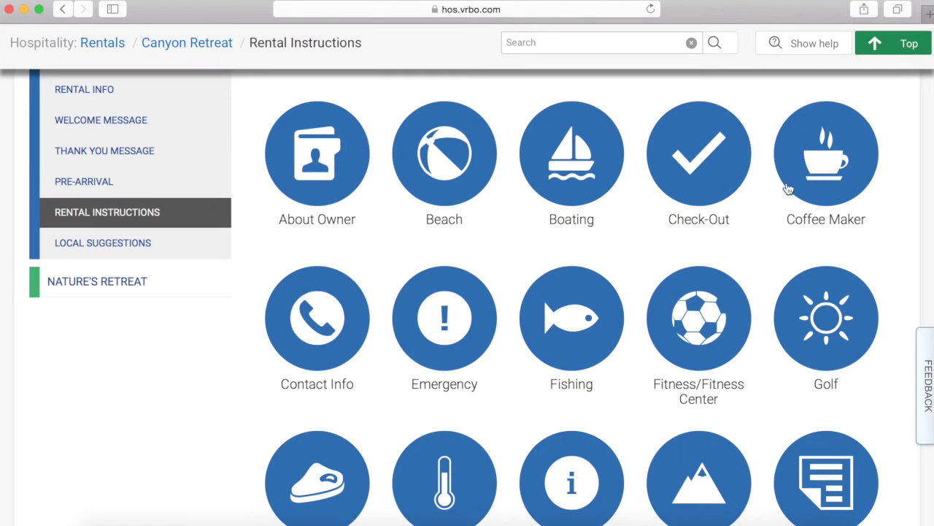
pyautogui.click(823, 156)
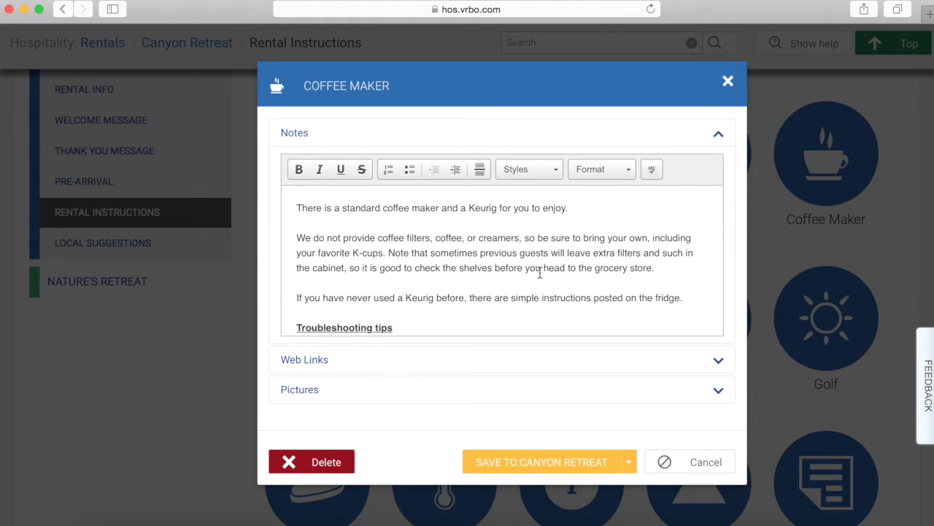
# Read through the Coffee Maker note about bringing filters and K-cups, then close it.
pyautogui.scroll(-5, 541, 273)
pyautogui.scroll(-2, 540, 273)
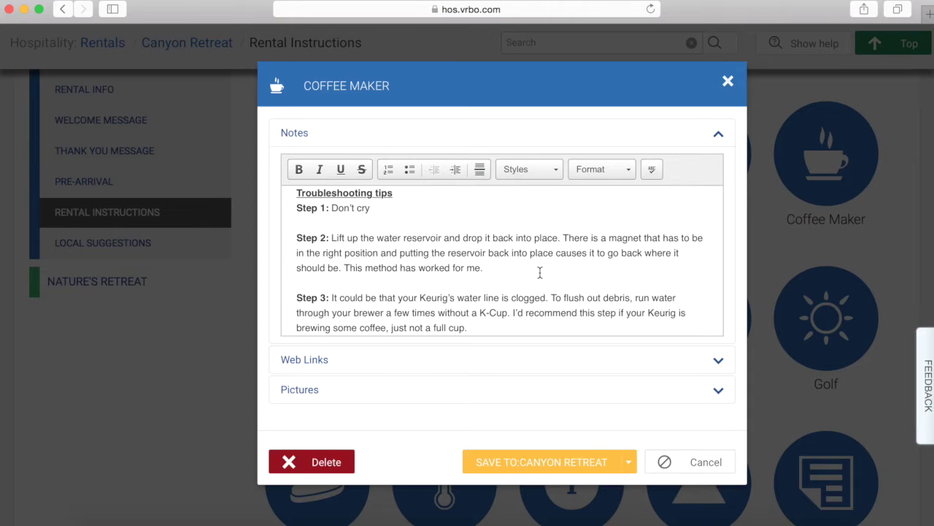
pyautogui.scroll(-5, 539, 272)
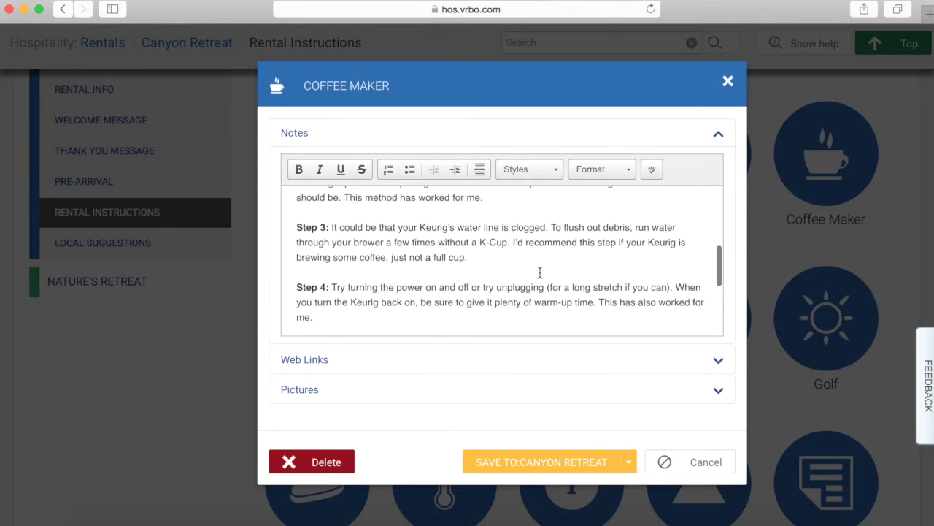
pyautogui.scroll(-5, 540, 272)
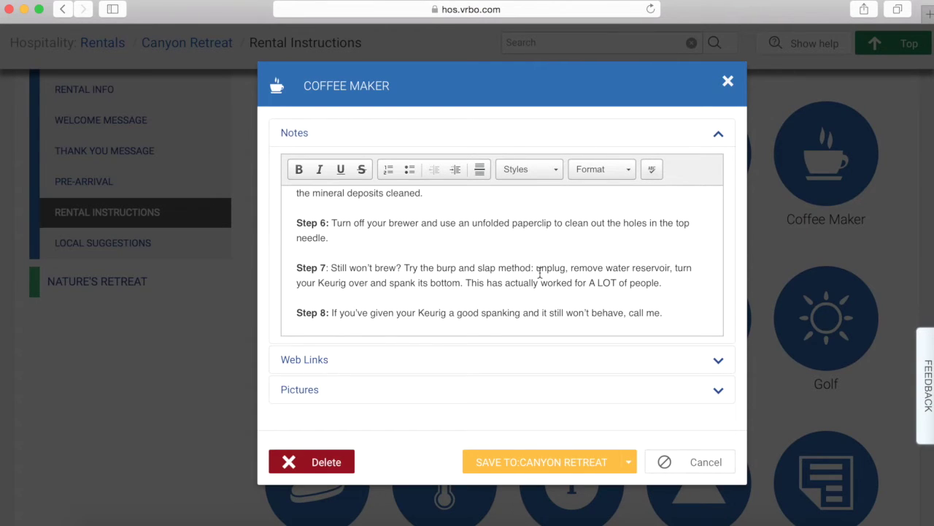
pyautogui.scroll(10, 540, 272)
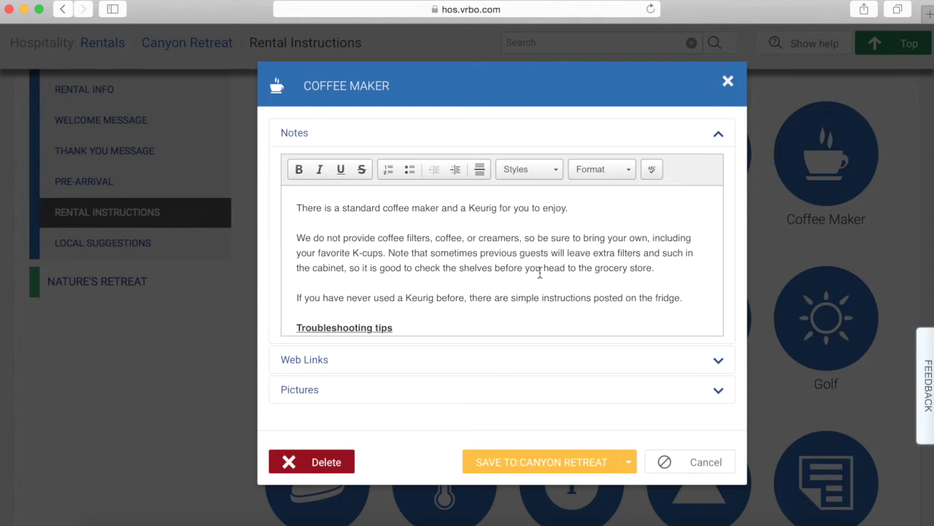
pyautogui.click(728, 83)
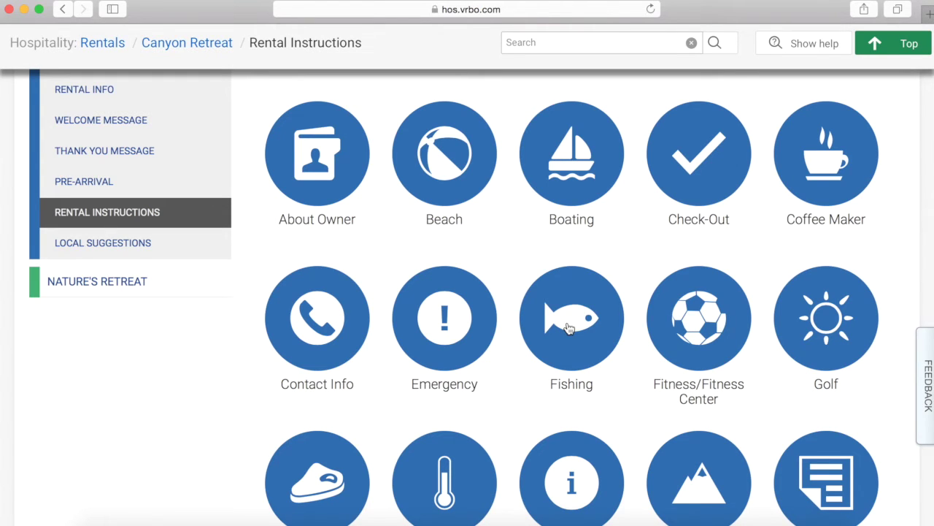
# Open Canyon Retreat's Fishing topic and review its Web Links (mdc.mo.gov/fishing) and Phone Numbers sections.
pyautogui.click(569, 328)
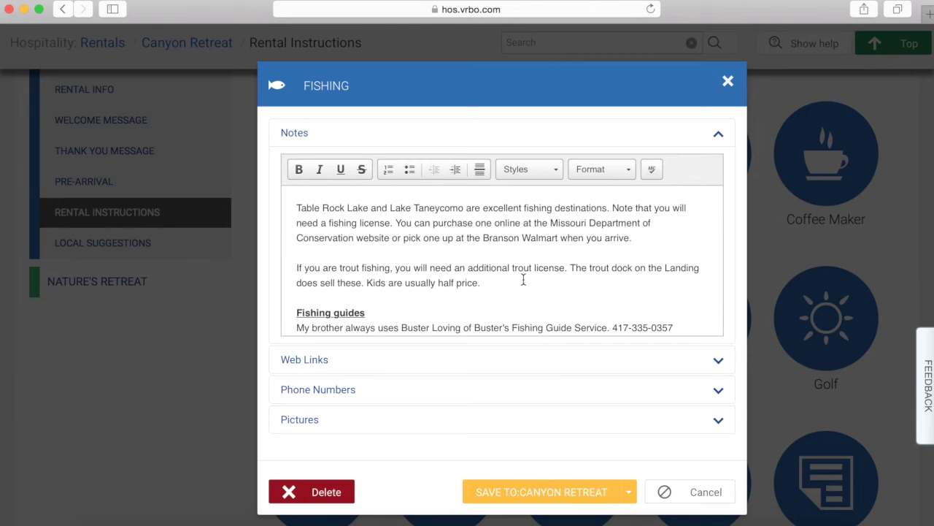
pyautogui.scroll(-1, 524, 280)
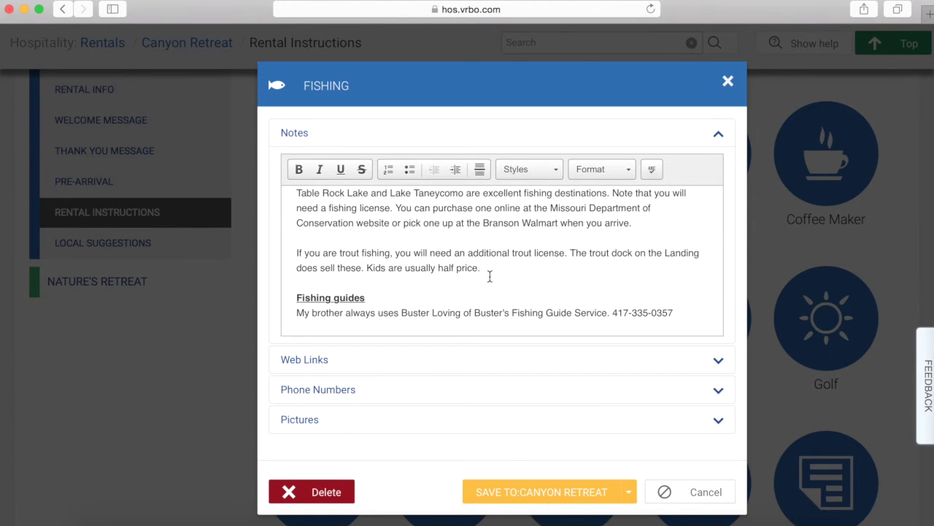
pyautogui.click(326, 361)
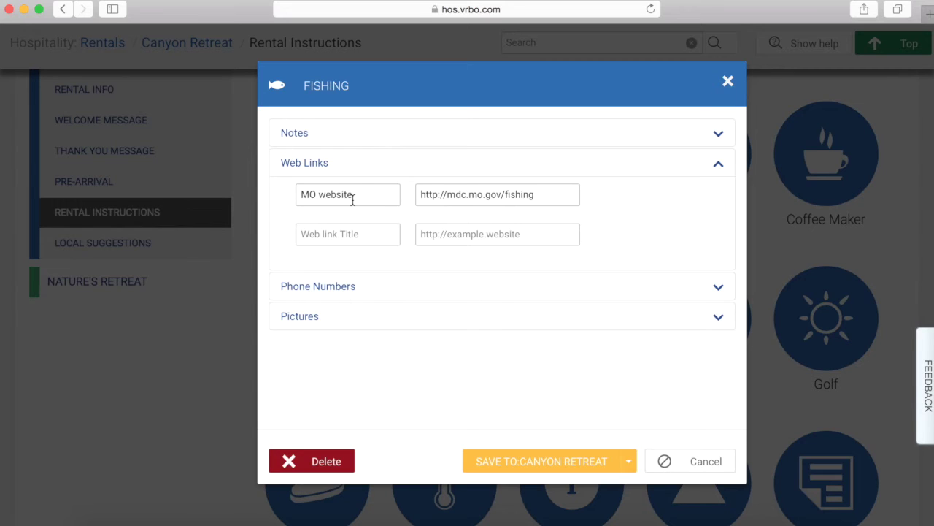
pyautogui.click(343, 289)
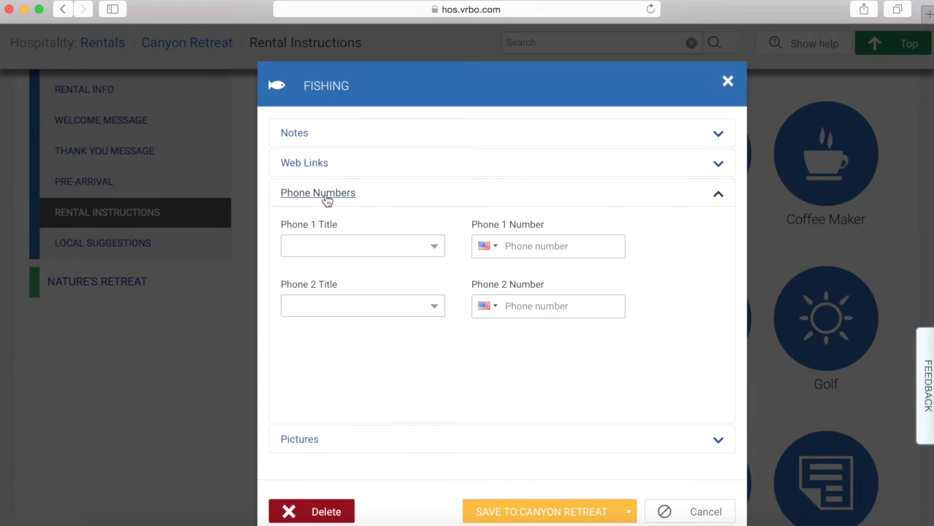
pyautogui.click(721, 195)
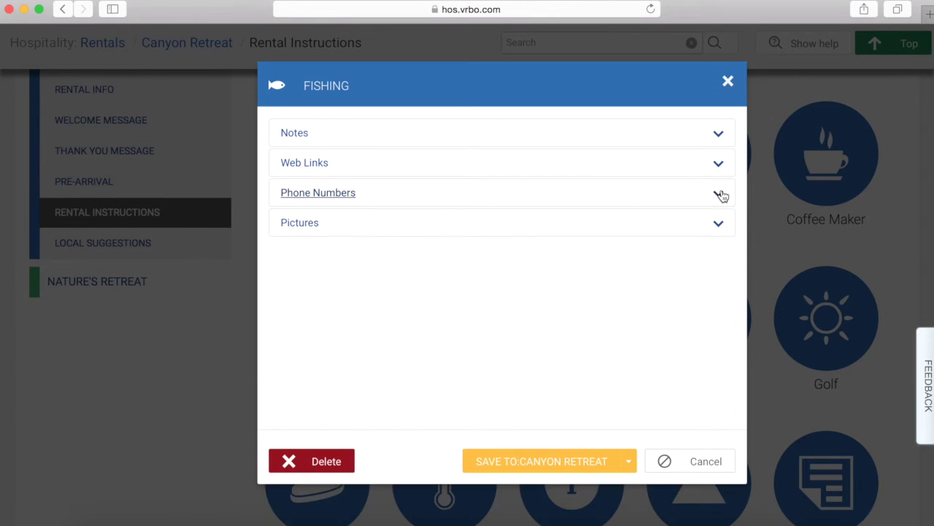
pyautogui.scroll(3, 509, 234)
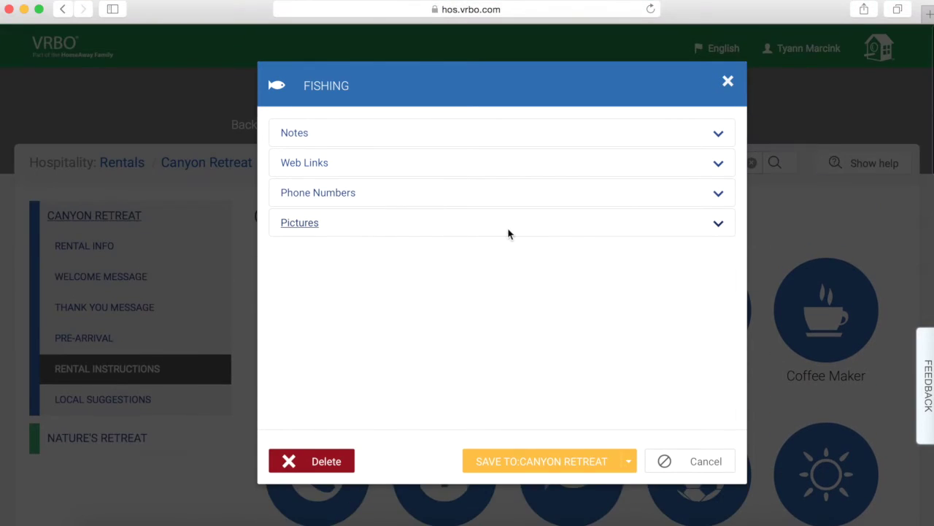
# Select the fishing guide's phone number in the Fishing notes and reopen the Phone Numbers fields.
pyautogui.click(509, 142)
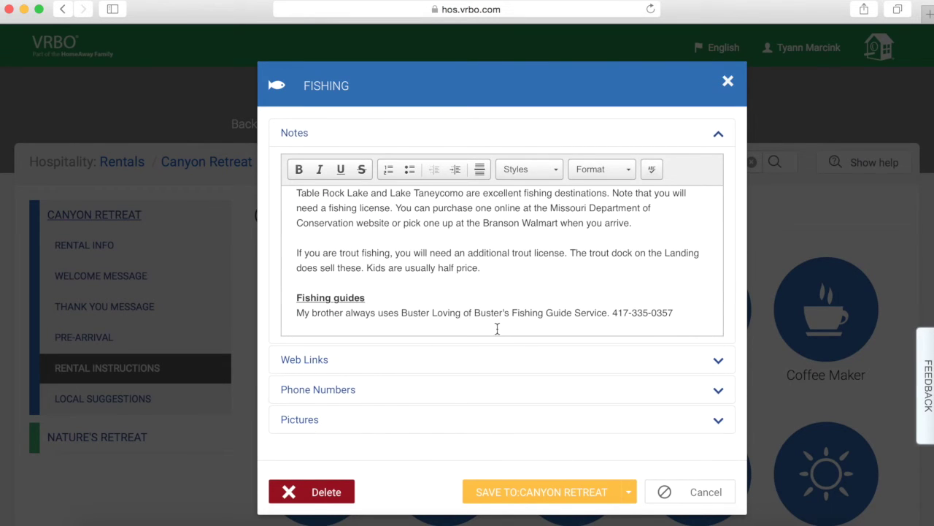
pyautogui.moveTo(675, 312); pyautogui.dragTo(613, 312)
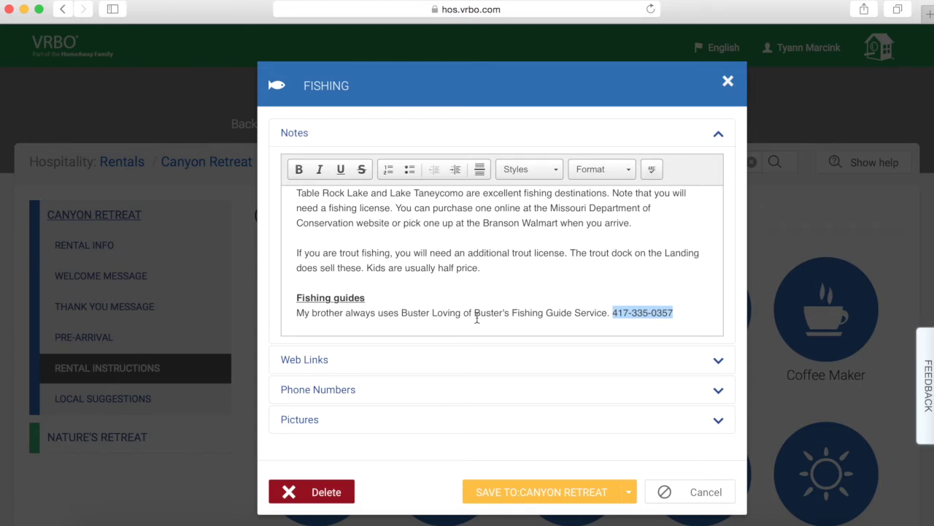
pyautogui.click(439, 390)
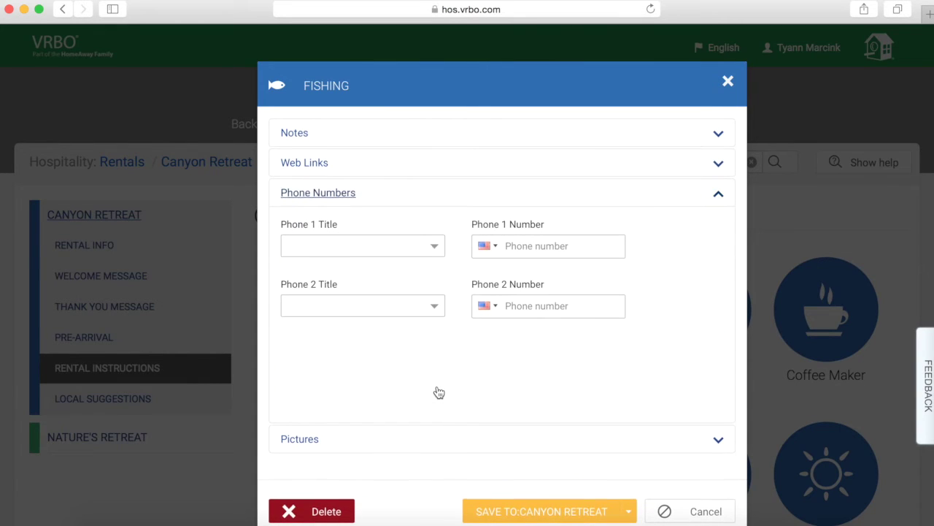
# Give Phone 1 a custom title with the fishing guide's name and enter the guide's number.
pyautogui.click(436, 250)
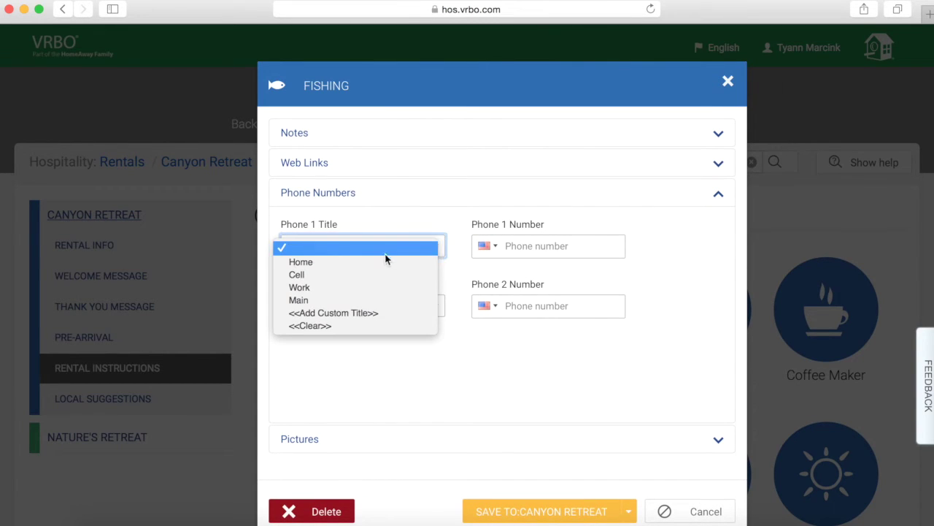
pyautogui.click(349, 313)
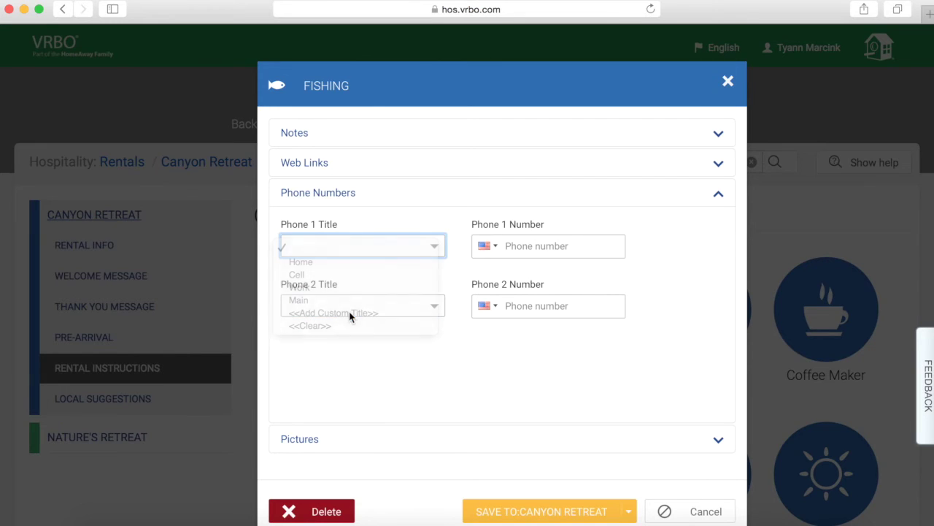
pyautogui.click(351, 221)
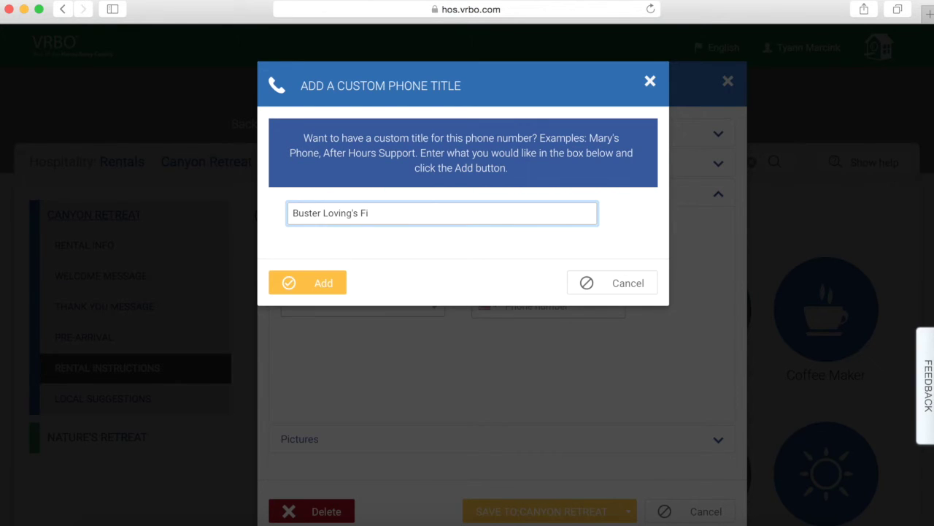
pyautogui.write('shing G')
pyautogui.press('BackSpace')
pyautogui.press('BackSpace')
pyautogui.press('BackSpace')
pyautogui.press('BackSpace')
pyautogui.press('BackSpace')
pyautogui.press('BackSpace')
pyautogui.press('BackSpace')
pyautogui.press('BackSpace')
pyautogui.press('BackSpace')
pyautogui.press('BackSpace')
pyautogui.click(288, 286)
pyautogui.click(517, 245)
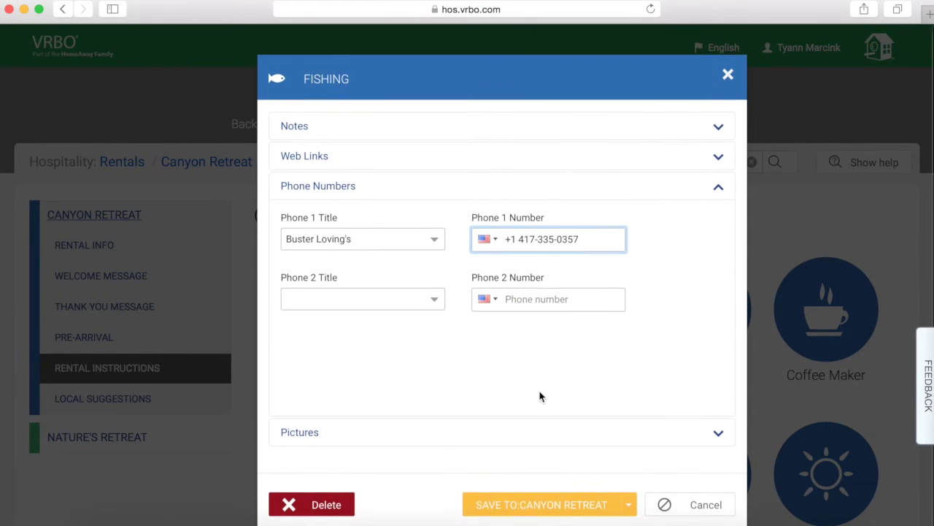
# Save the Fishing item to all rentals instead of only Canyon Retreat, confirming the warning.
pyautogui.click(629, 505)
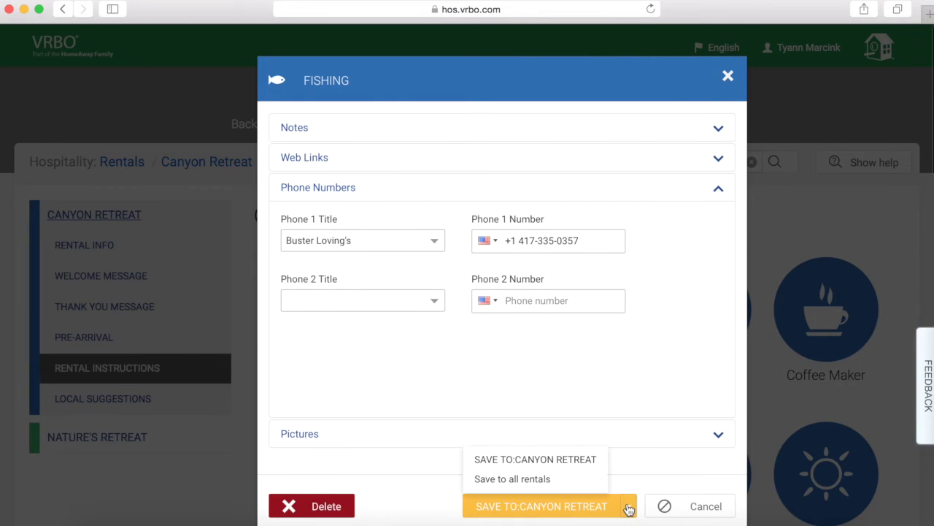
pyautogui.click(541, 480)
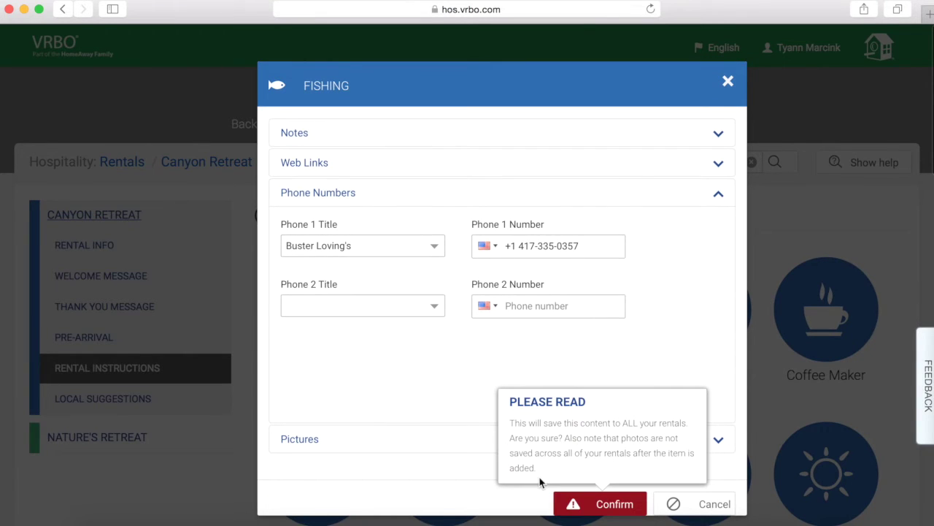
pyautogui.click(611, 504)
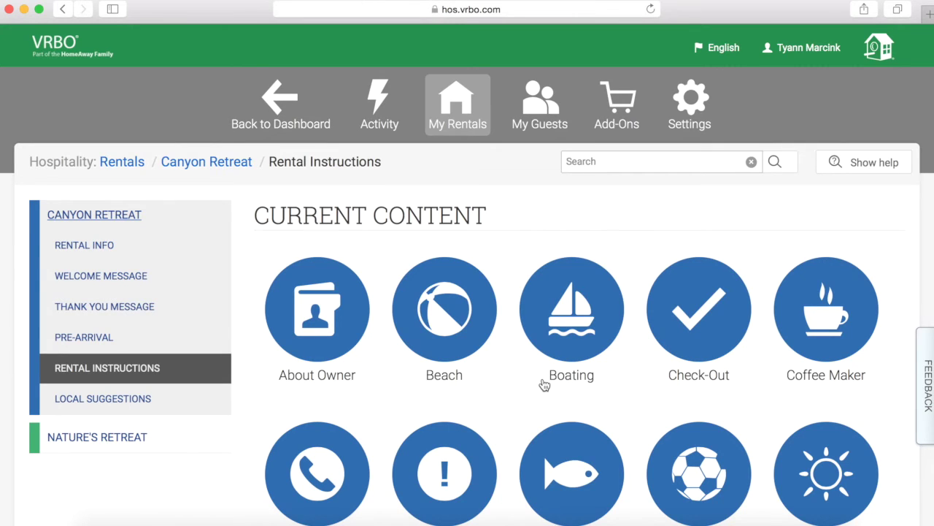
pyautogui.click(623, 161)
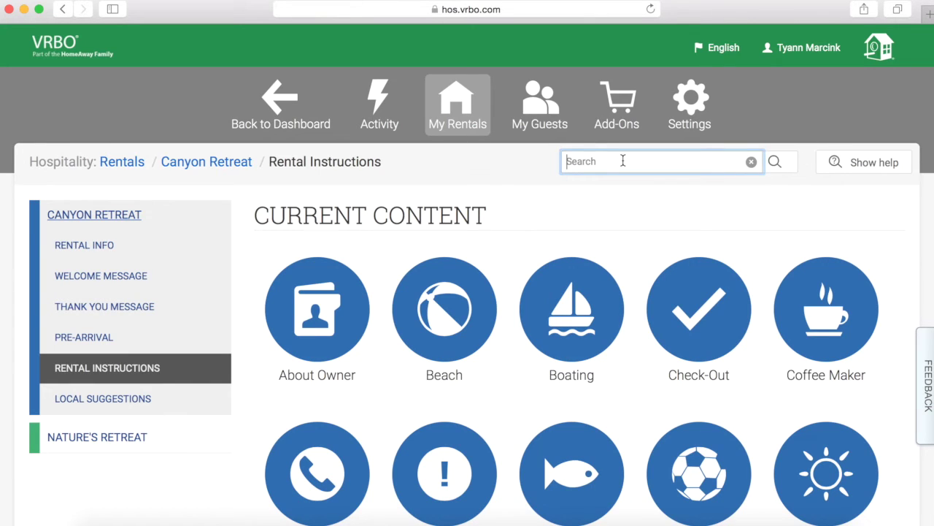
pyautogui.write('pool')
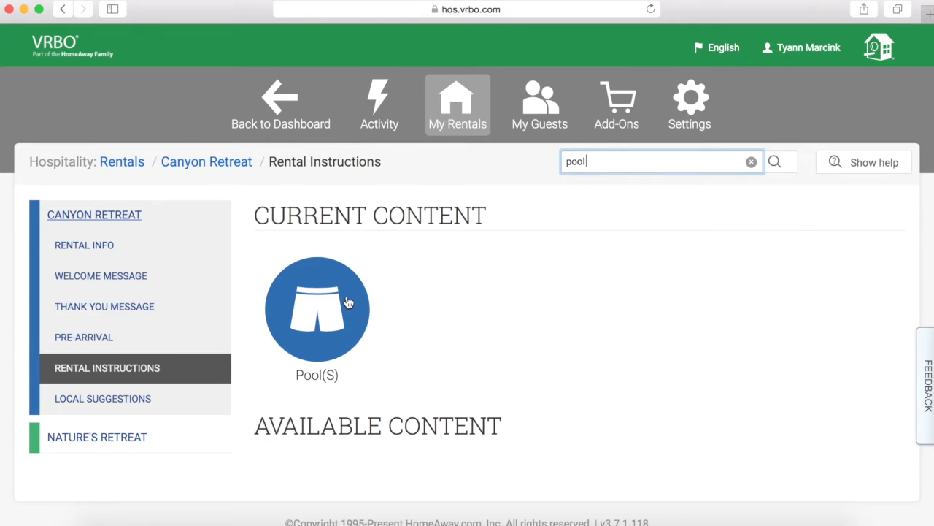
pyautogui.scroll(-1, 348, 303)
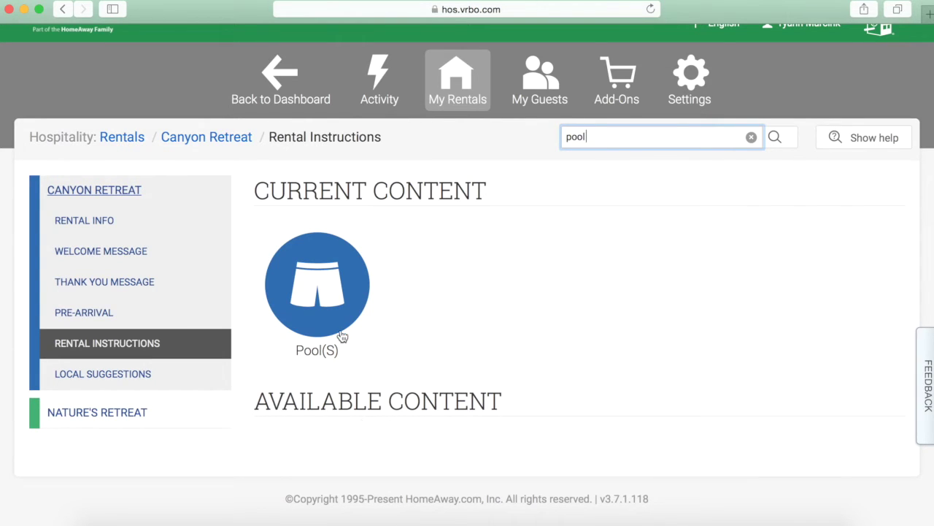
pyautogui.click(751, 138)
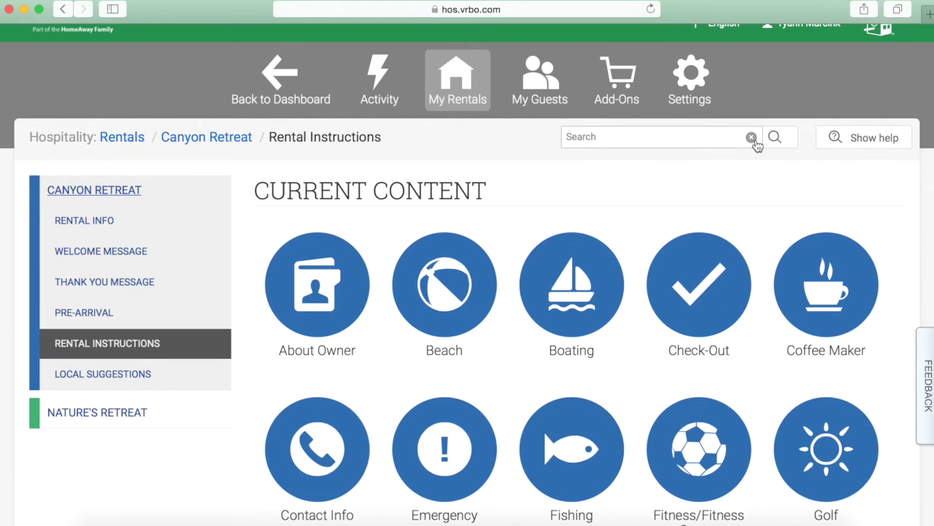
# Open Canyon Retreat's Pre-Arrival Check-In notes, scroll through them, and close the editor.
pyautogui.click(95, 313)
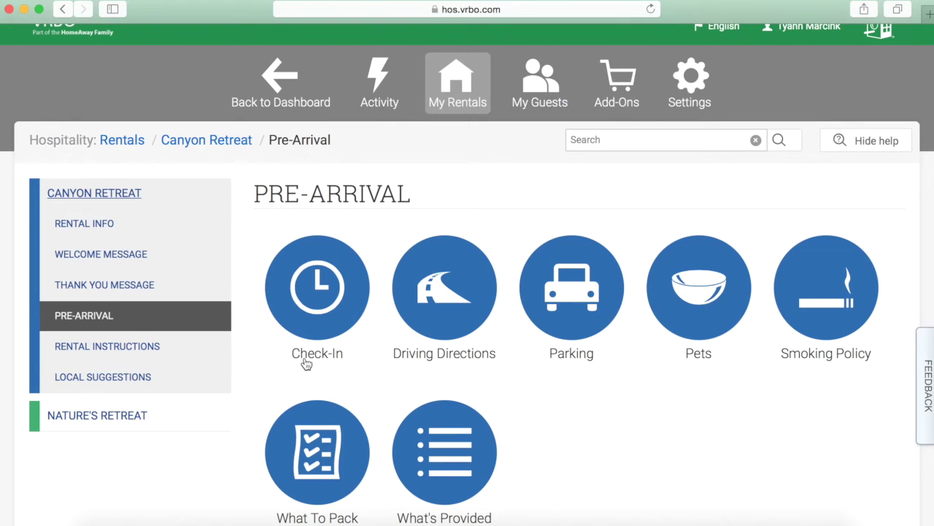
pyautogui.click(321, 303)
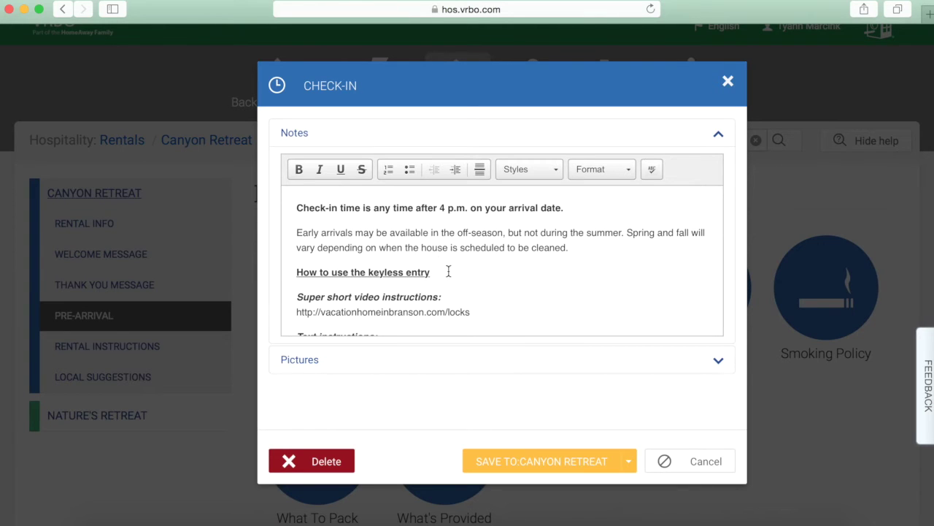
pyautogui.scroll(-5, 449, 270)
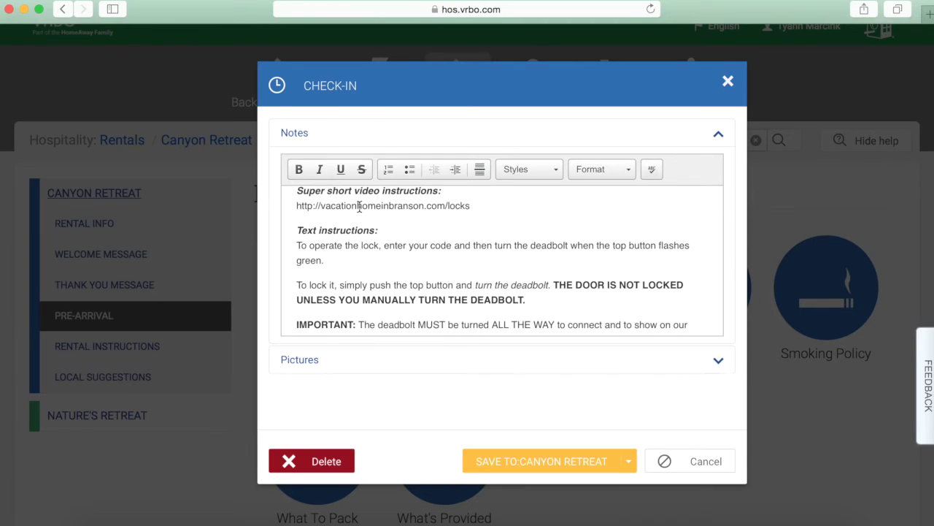
pyautogui.scroll(-2, 415, 219)
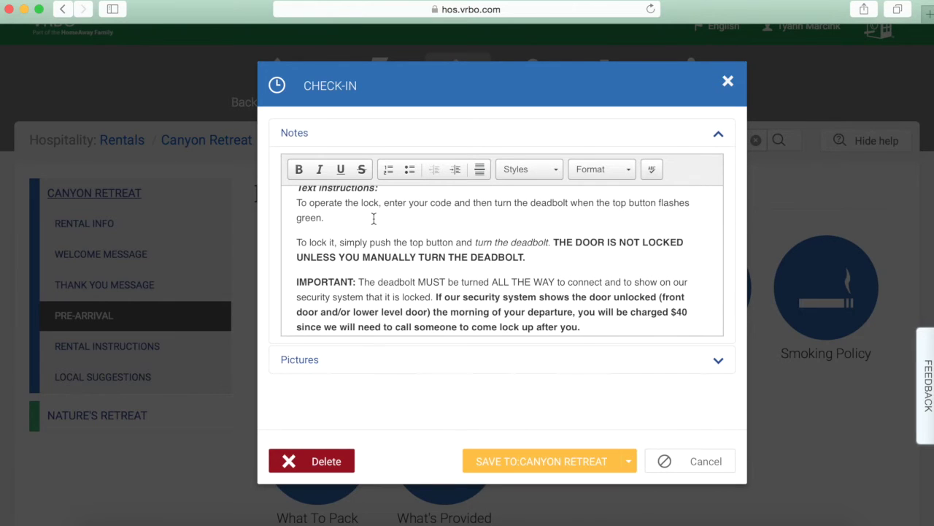
pyautogui.scroll(-4, 373, 218)
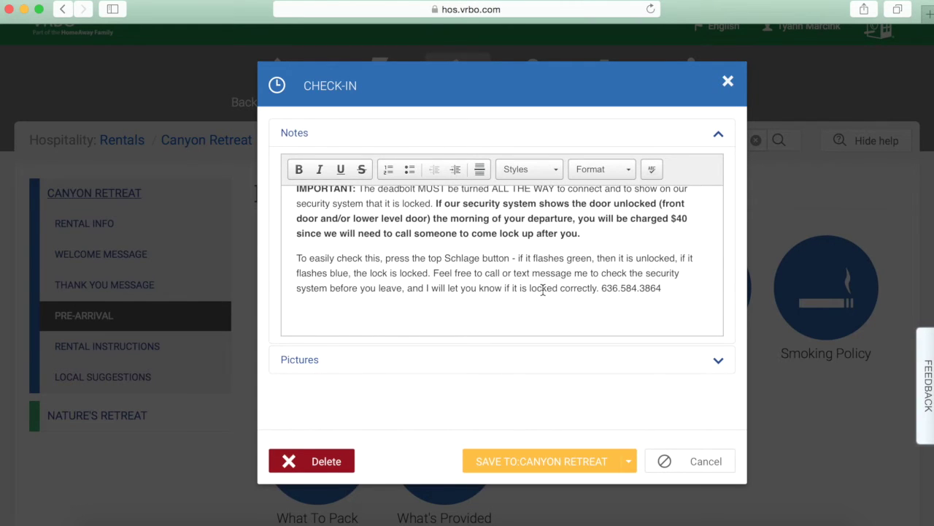
pyautogui.scroll(5, 542, 290)
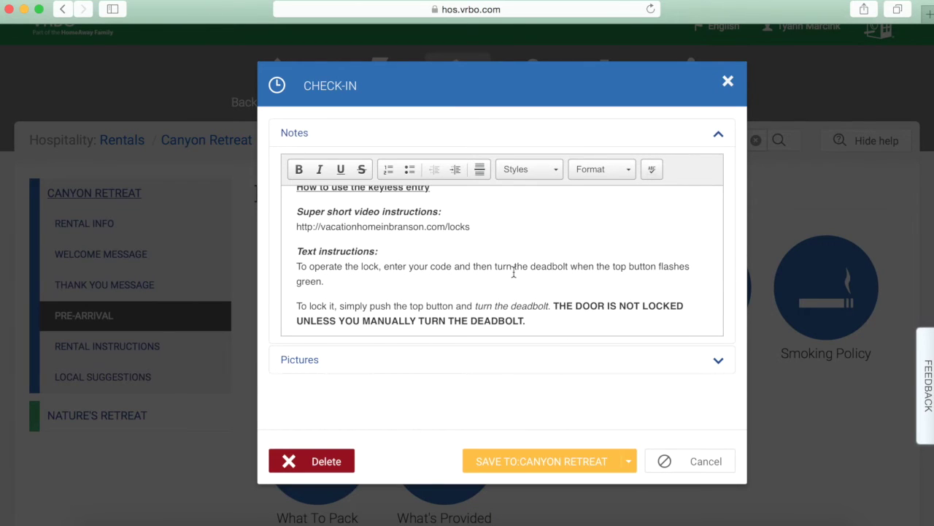
pyautogui.scroll(3, 513, 271)
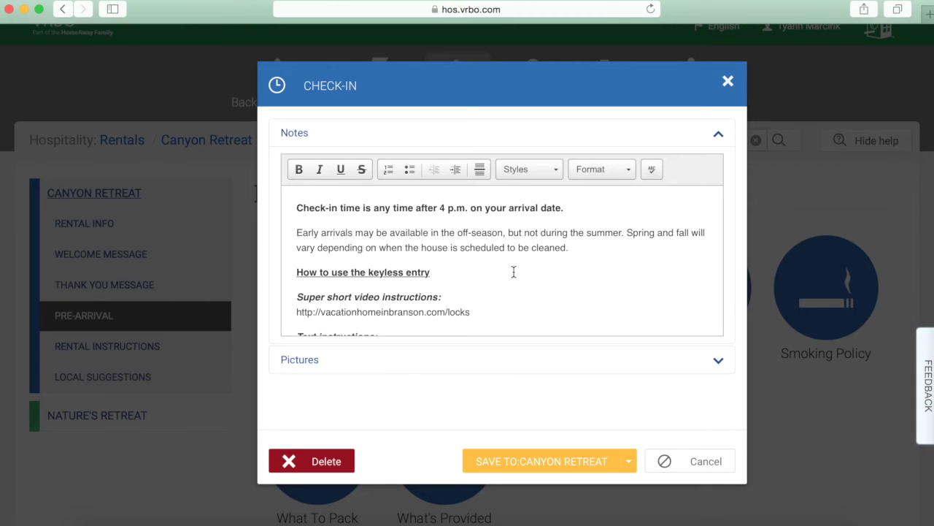
pyautogui.click(728, 81)
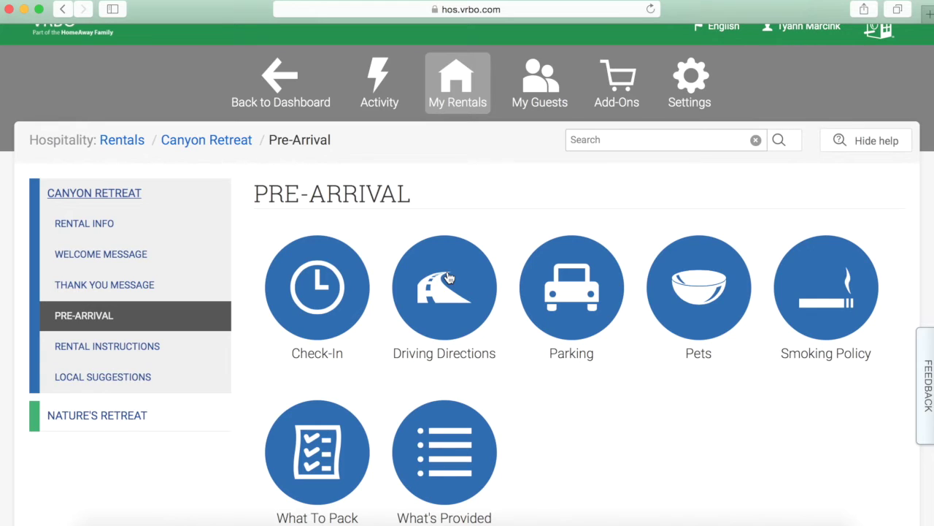
pyautogui.click(570, 310)
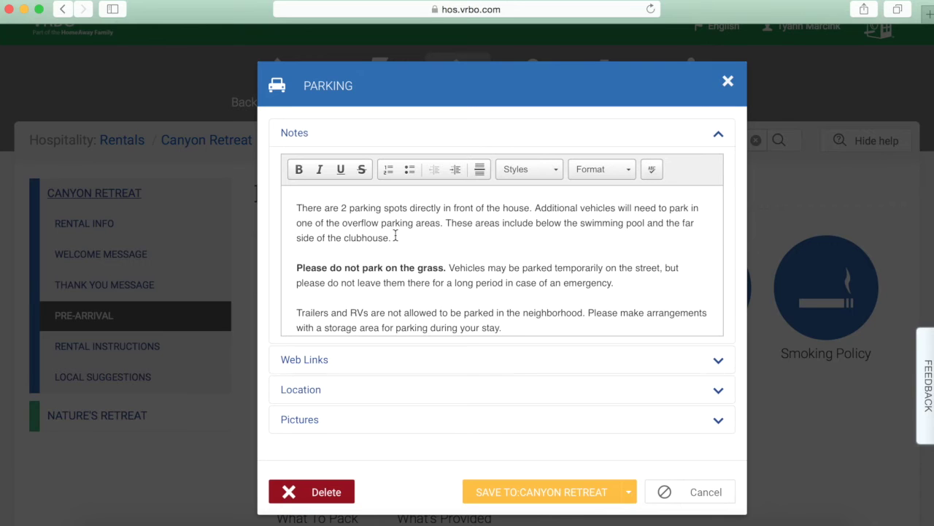
pyautogui.scroll(-3, 395, 236)
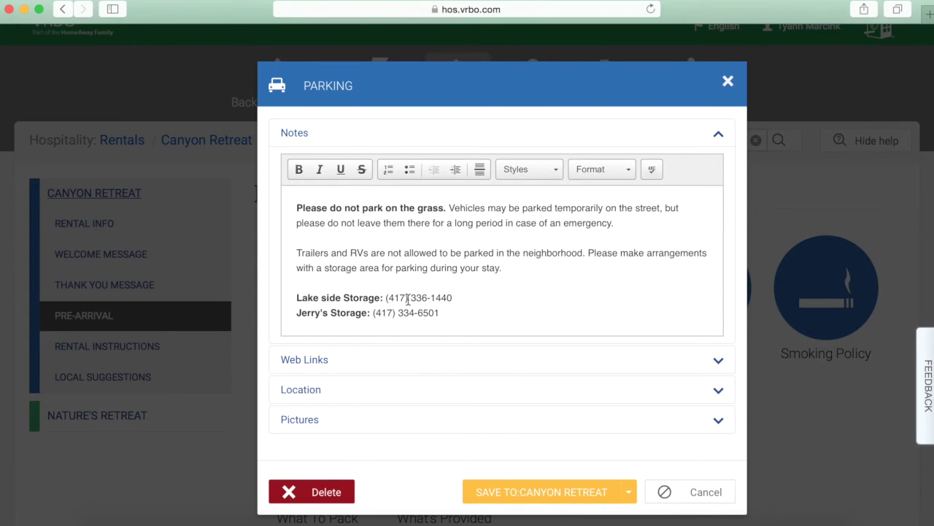
pyautogui.scroll(3, 466, 268)
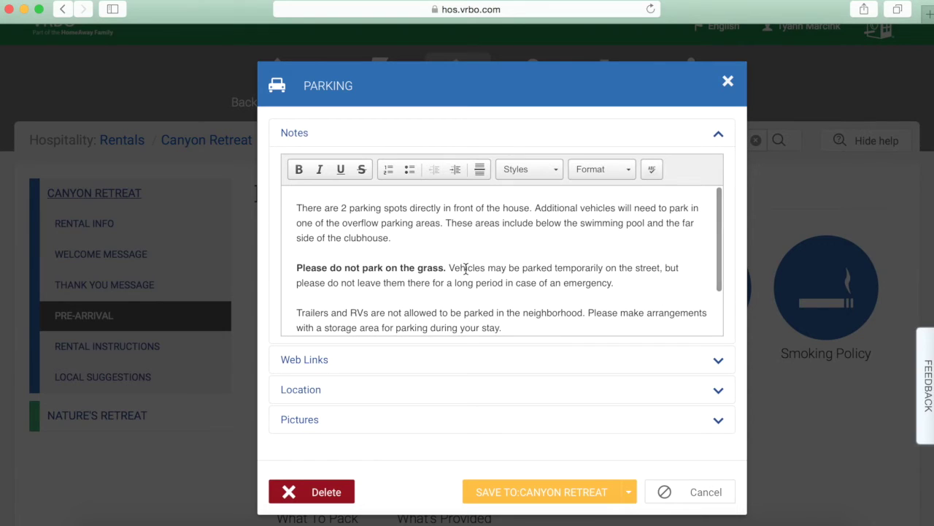
pyautogui.click(730, 85)
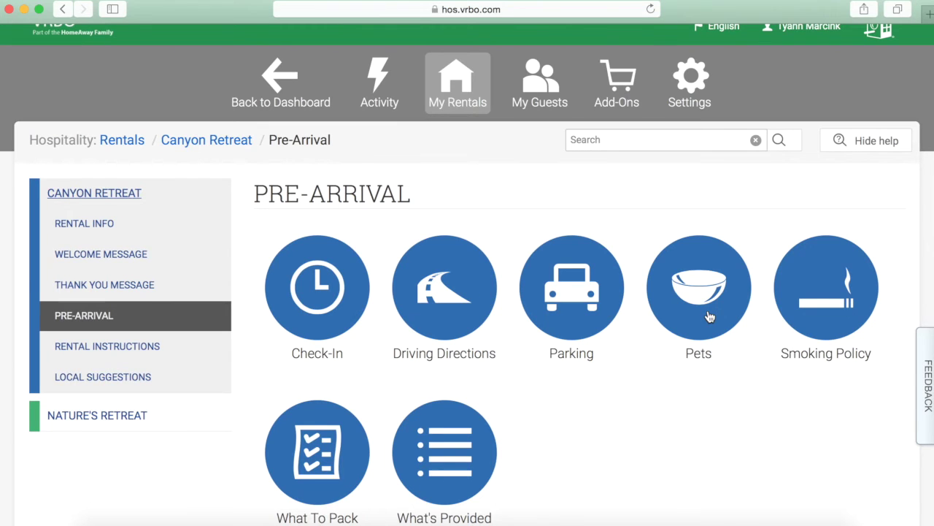
pyautogui.scroll(-2, 627, 459)
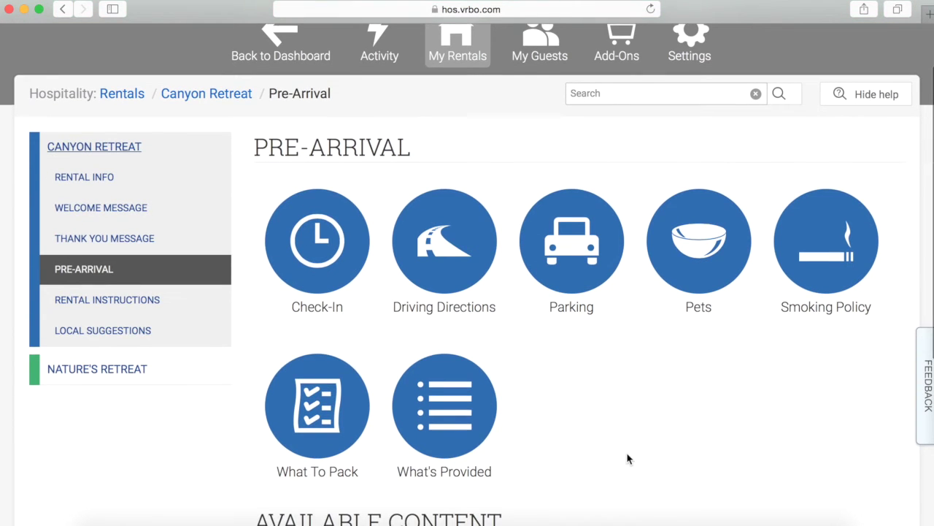
pyautogui.scroll(-1, 627, 458)
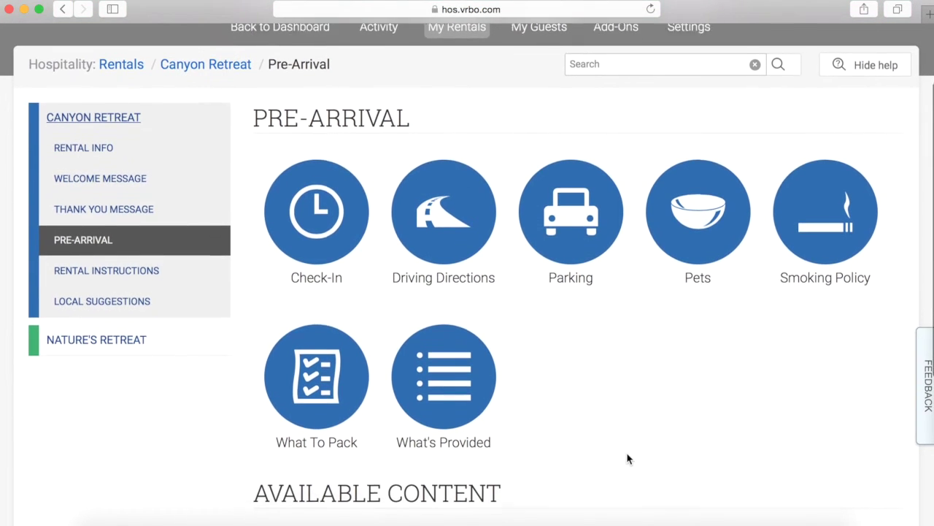
pyautogui.scroll(-5, 627, 458)
pyautogui.scroll(-1, 628, 458)
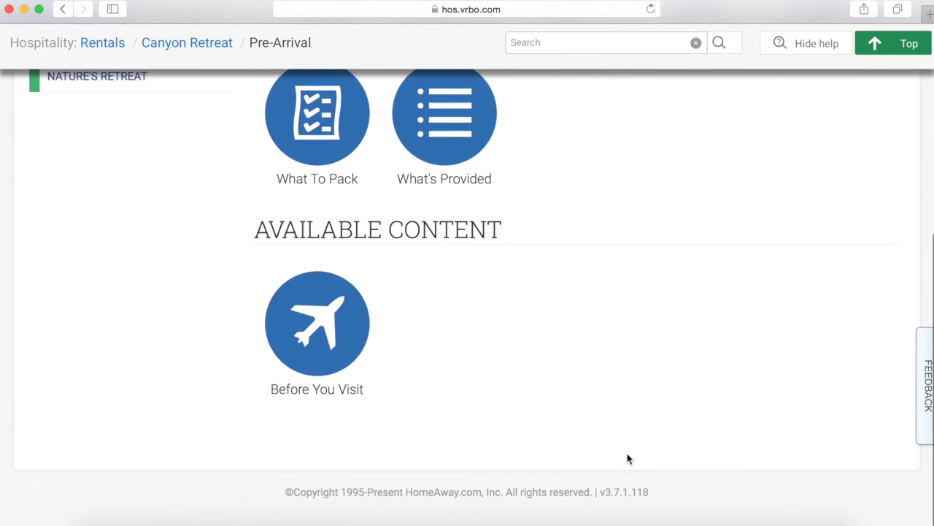
pyautogui.scroll(2, 606, 317)
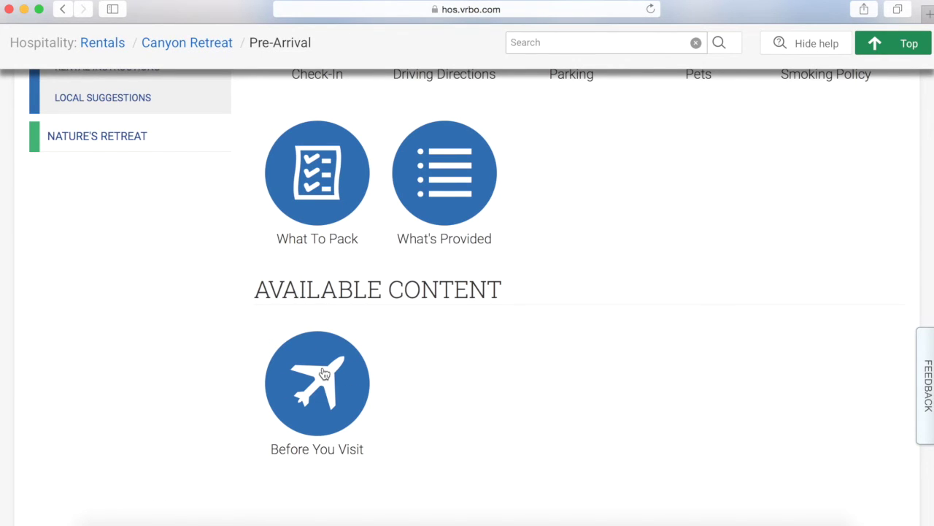
pyautogui.scroll(2, 324, 374)
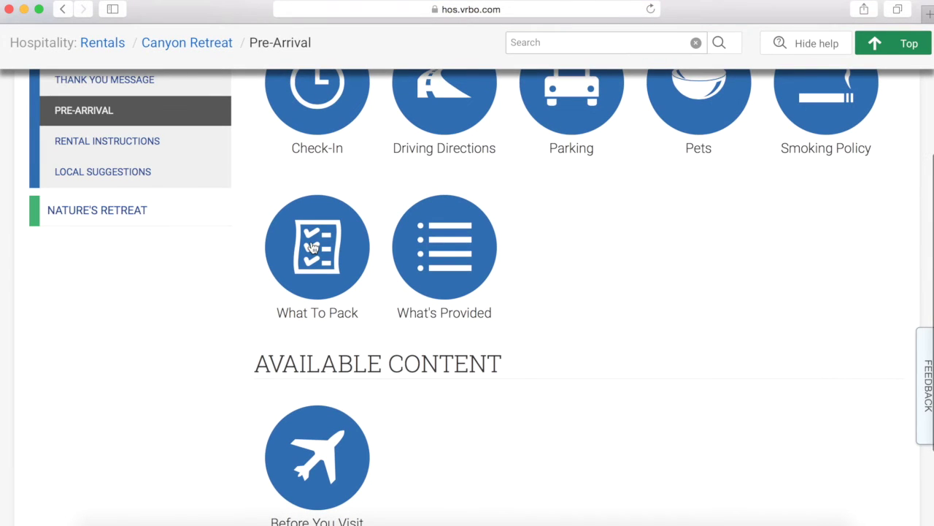
pyautogui.click(312, 248)
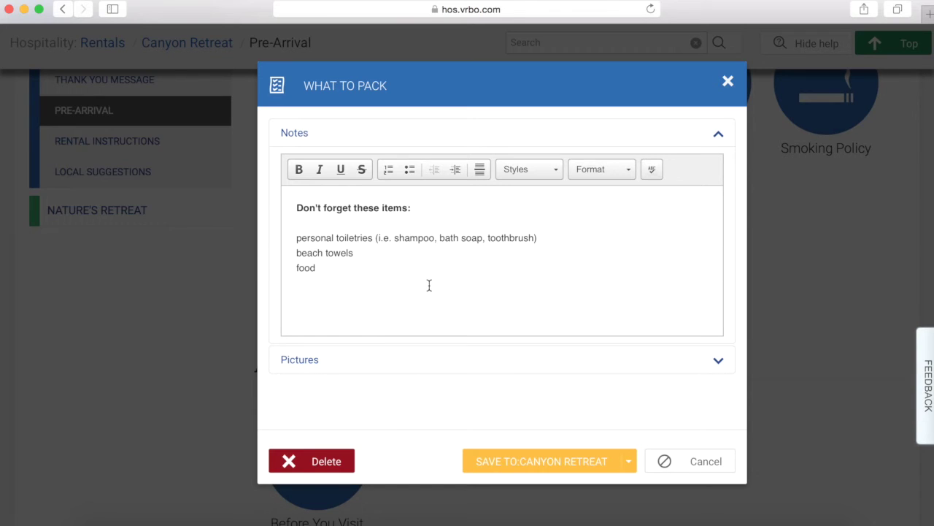
pyautogui.click(728, 85)
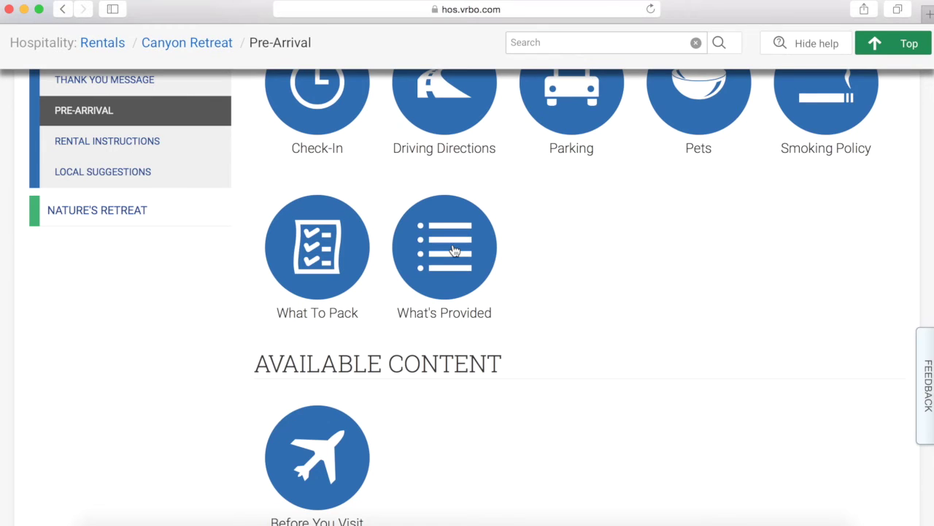
pyautogui.click(452, 251)
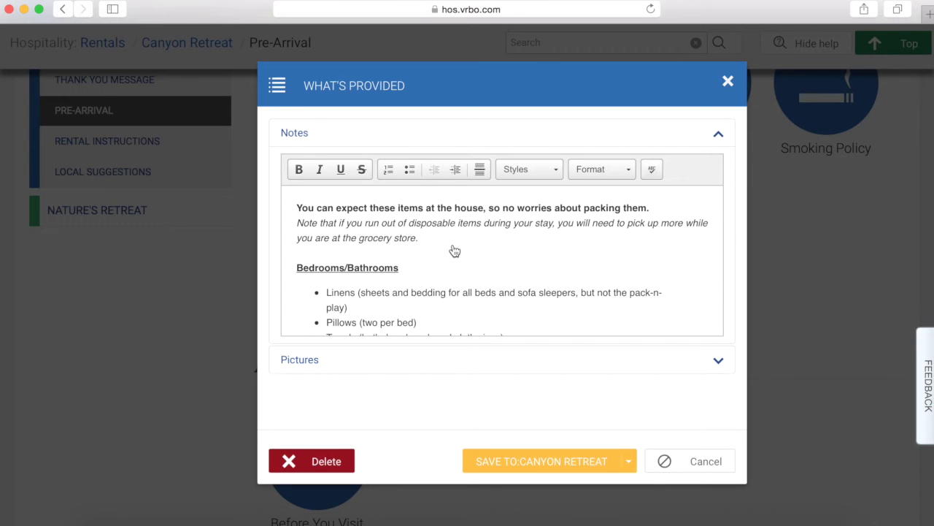
pyautogui.scroll(-15, 454, 252)
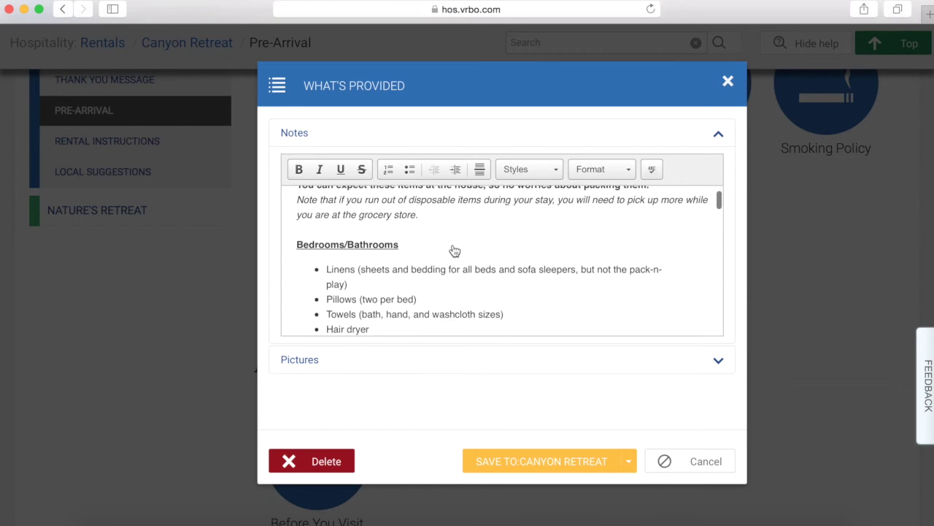
pyautogui.scroll(-5, 454, 251)
pyautogui.scroll(8, 453, 251)
pyautogui.scroll(-1, 454, 251)
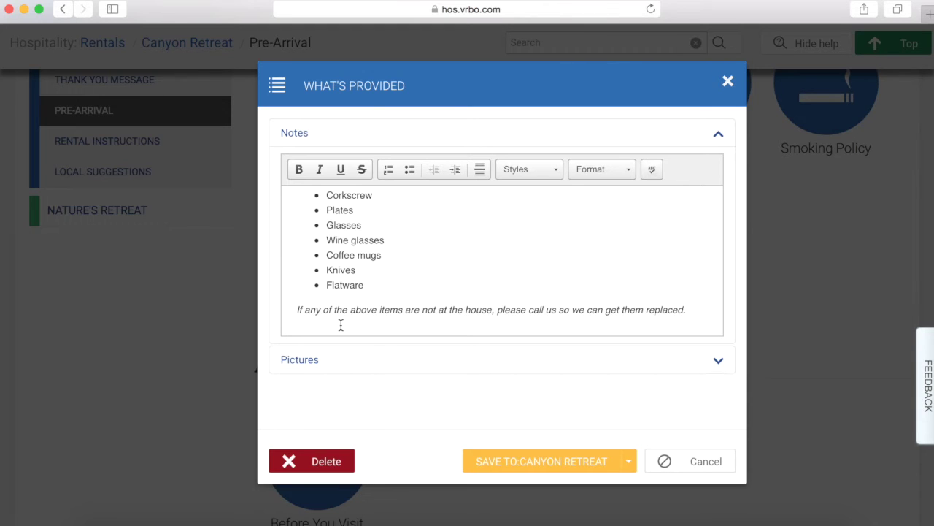
pyautogui.scroll(5, 390, 234)
pyautogui.scroll(10, 390, 233)
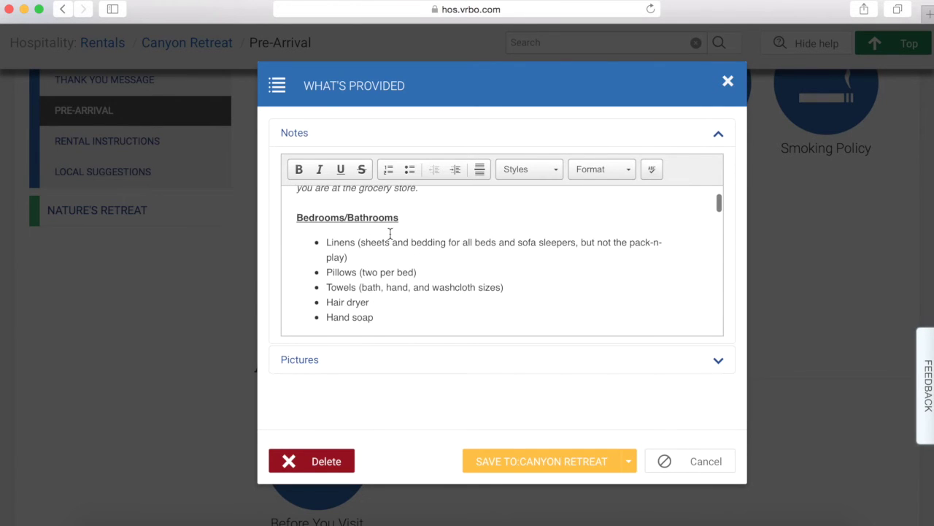
pyautogui.scroll(-3, 390, 233)
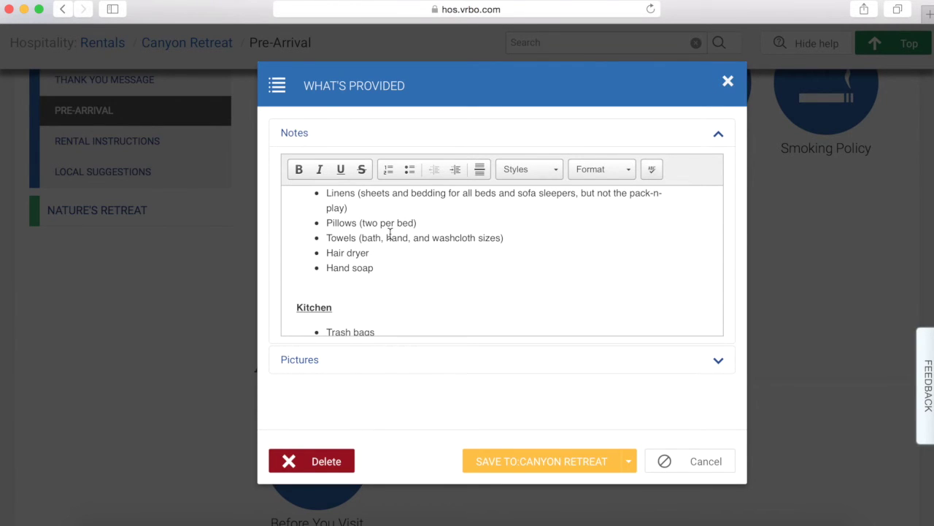
pyautogui.scroll(-7, 457, 264)
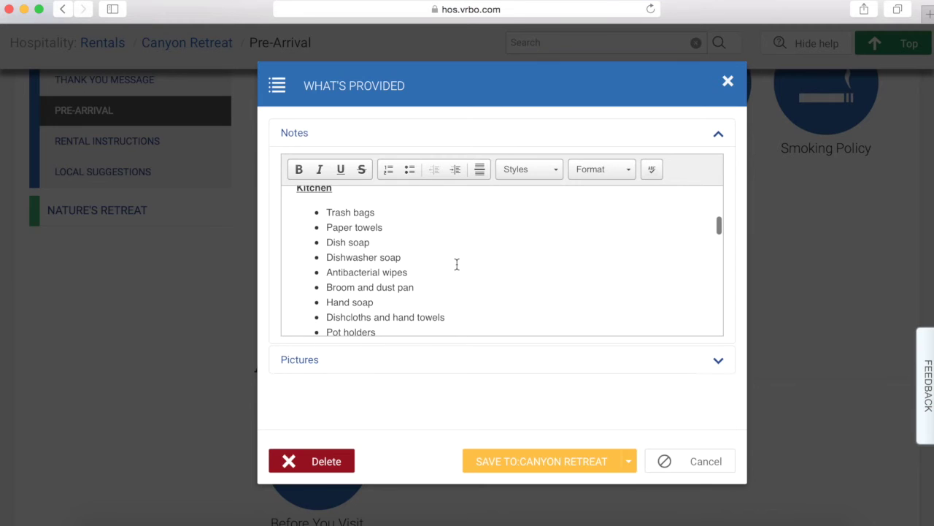
pyautogui.scroll(-10, 457, 264)
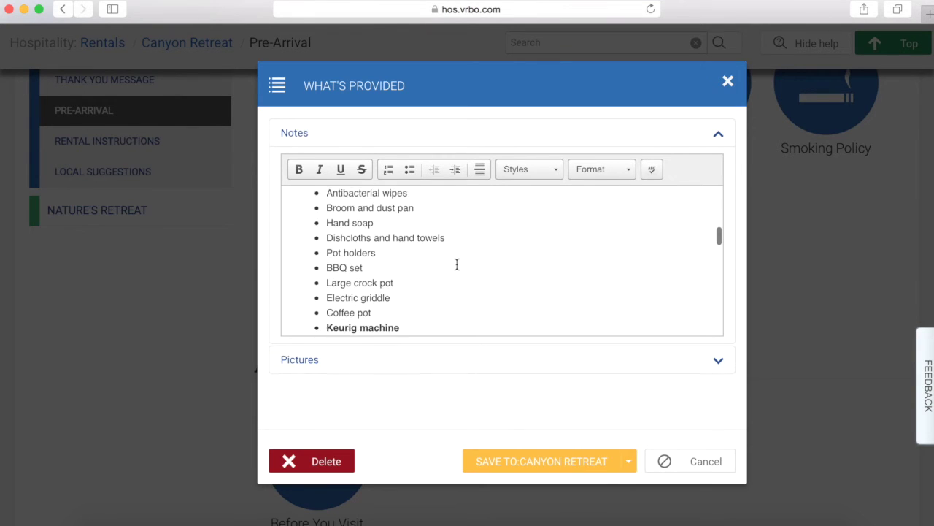
pyautogui.scroll(-3, 457, 264)
pyautogui.scroll(-8, 457, 264)
pyautogui.scroll(-11, 457, 264)
pyautogui.scroll(-3, 457, 264)
pyautogui.scroll(-8, 457, 264)
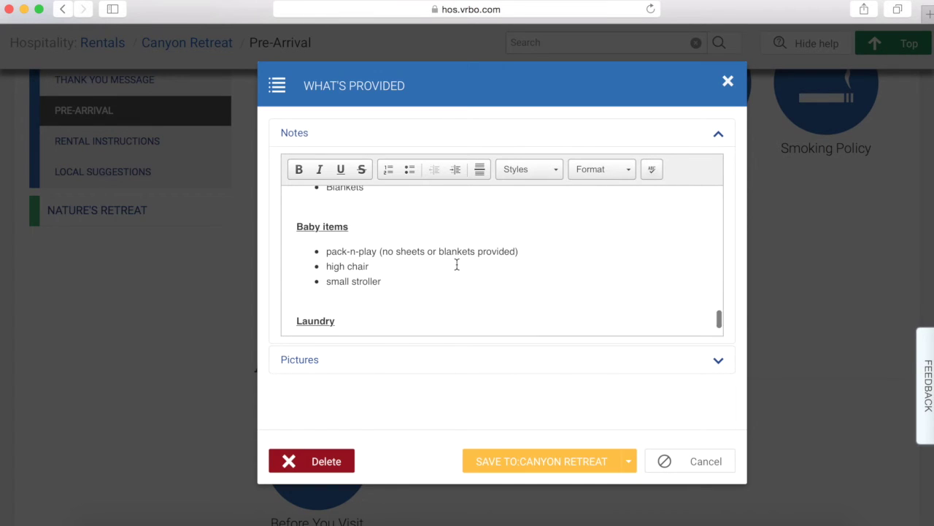
pyautogui.scroll(-3, 457, 264)
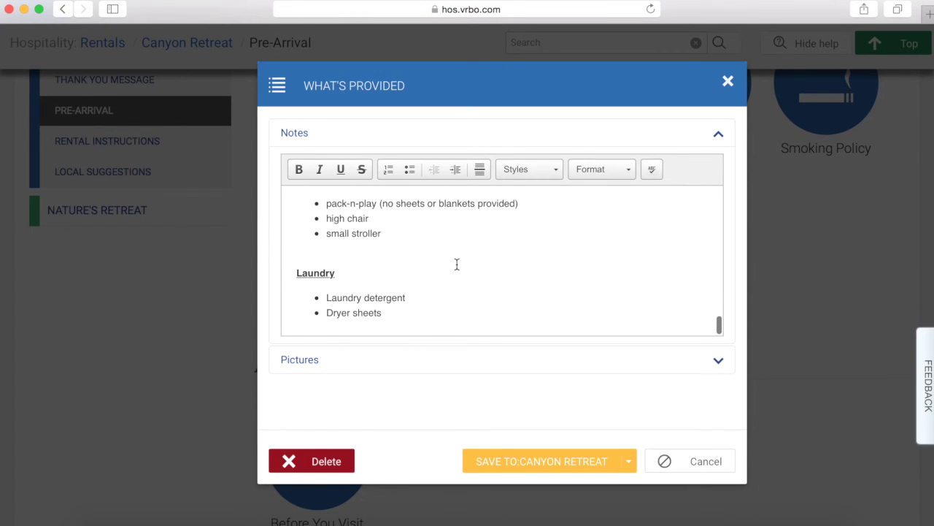
pyautogui.scroll(1, 457, 264)
pyautogui.scroll(20, 457, 264)
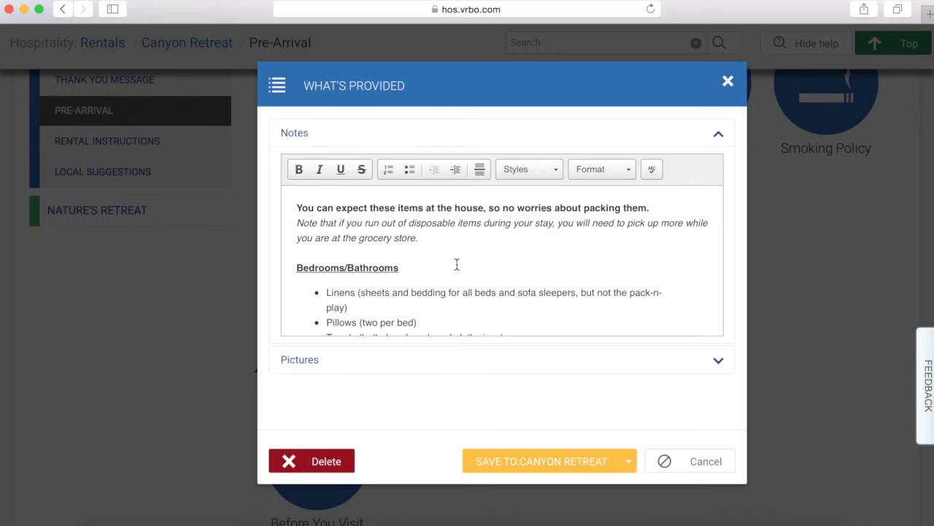
pyautogui.click(728, 83)
pyautogui.scroll(1, 705, 330)
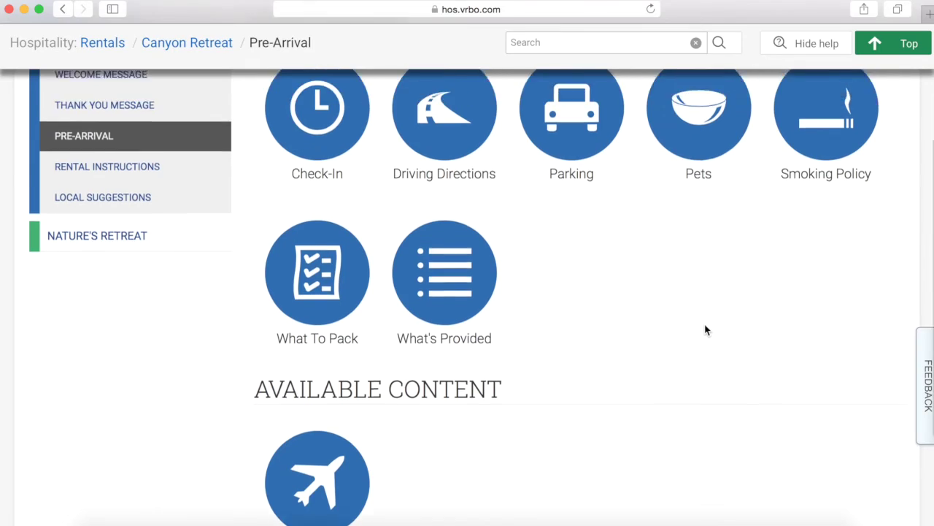
pyautogui.scroll(5, 705, 330)
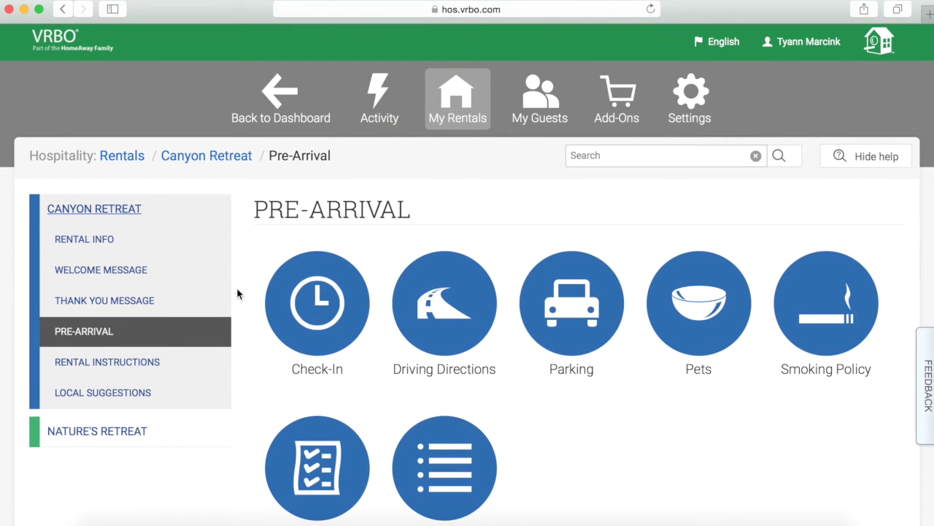
pyautogui.click(123, 391)
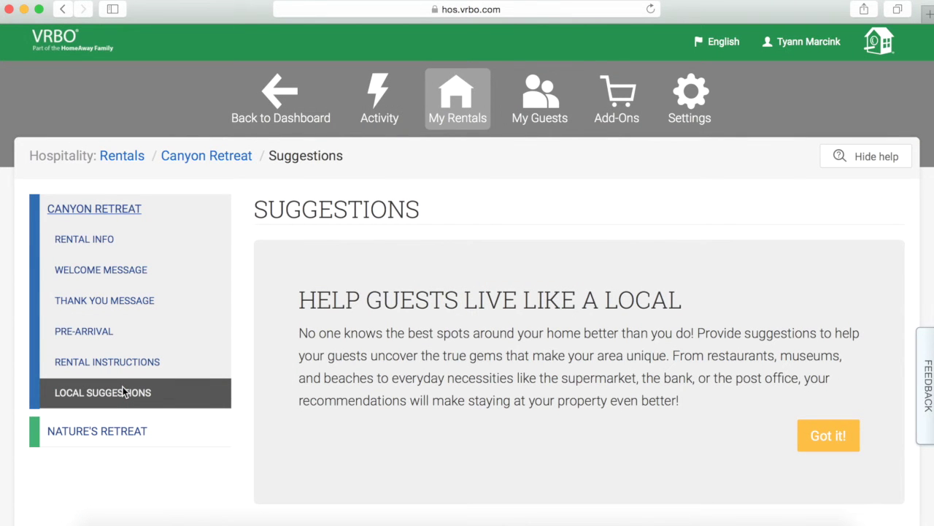
pyautogui.scroll(-5, 324, 399)
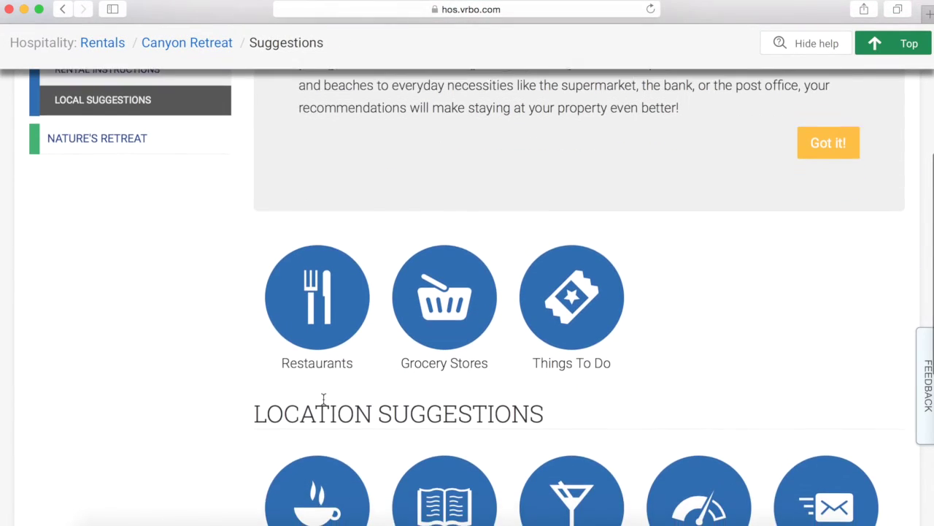
pyautogui.scroll(-3, 324, 399)
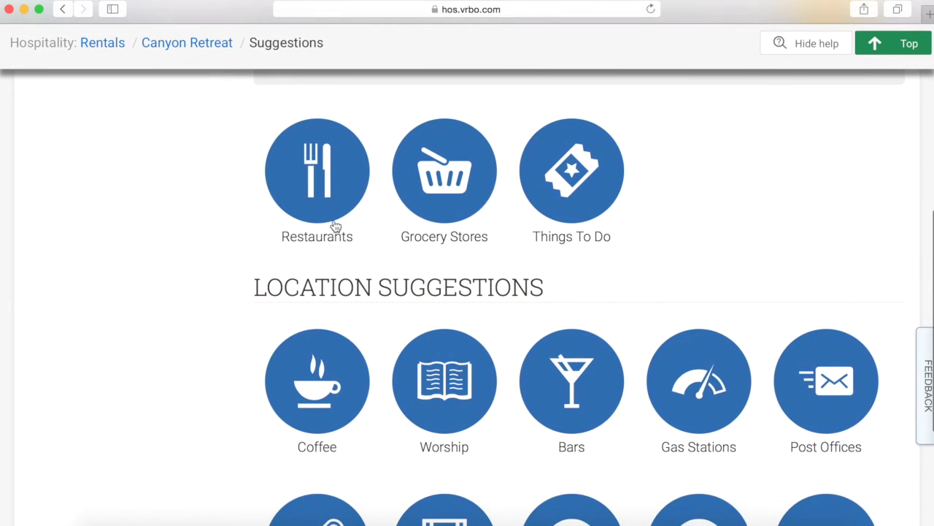
pyautogui.click(316, 204)
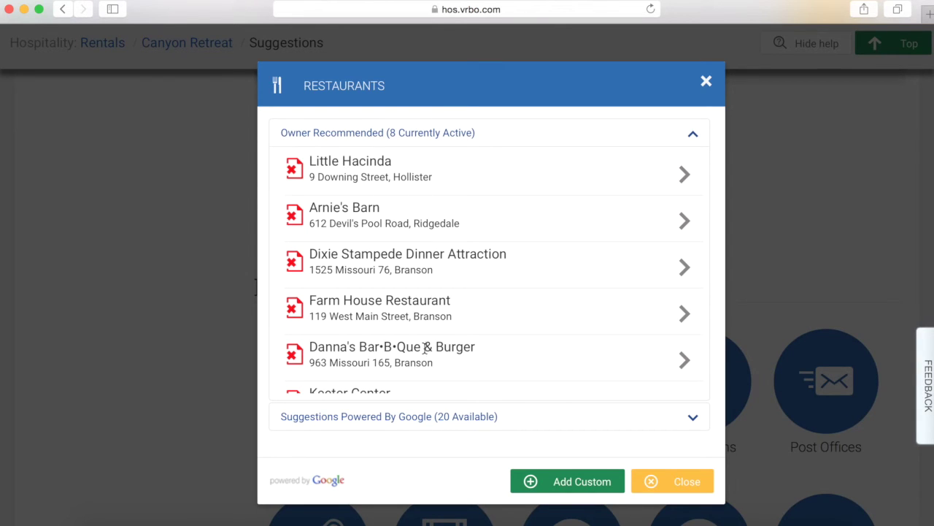
pyautogui.click(684, 175)
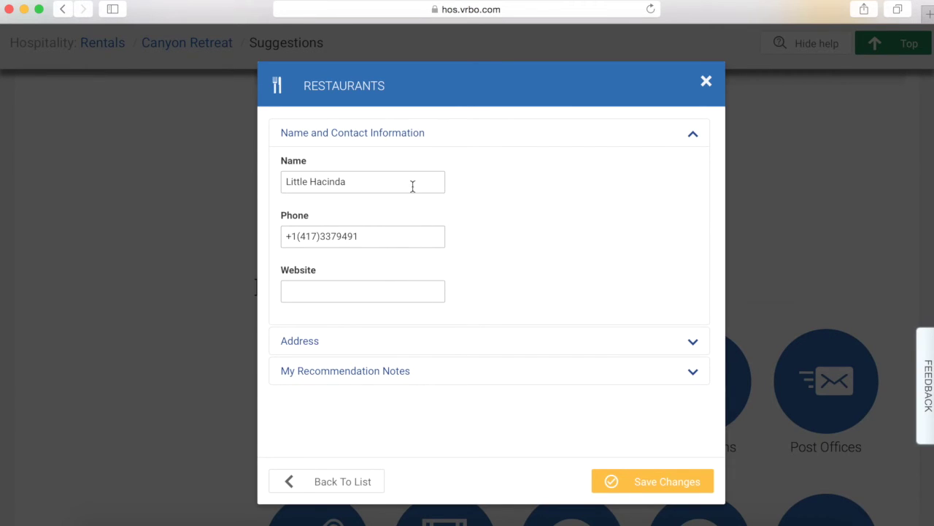
pyautogui.click(413, 370)
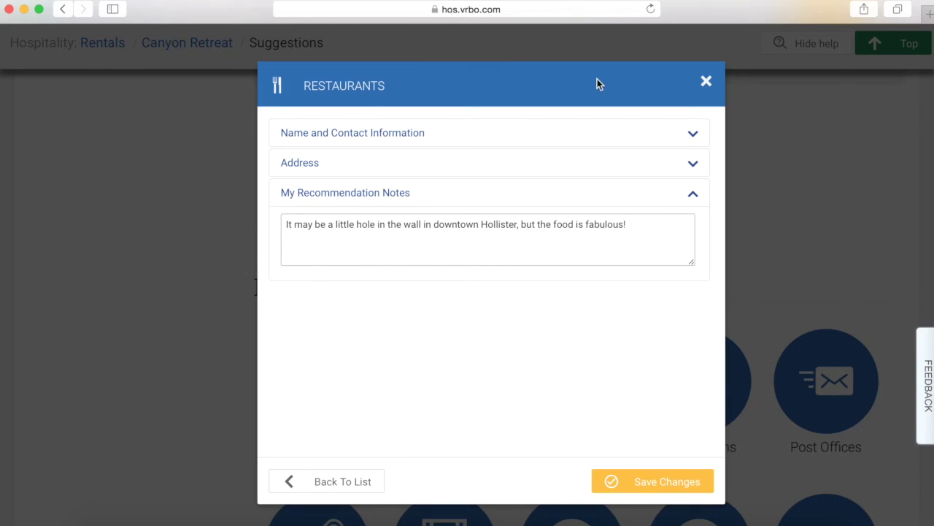
pyautogui.click(706, 83)
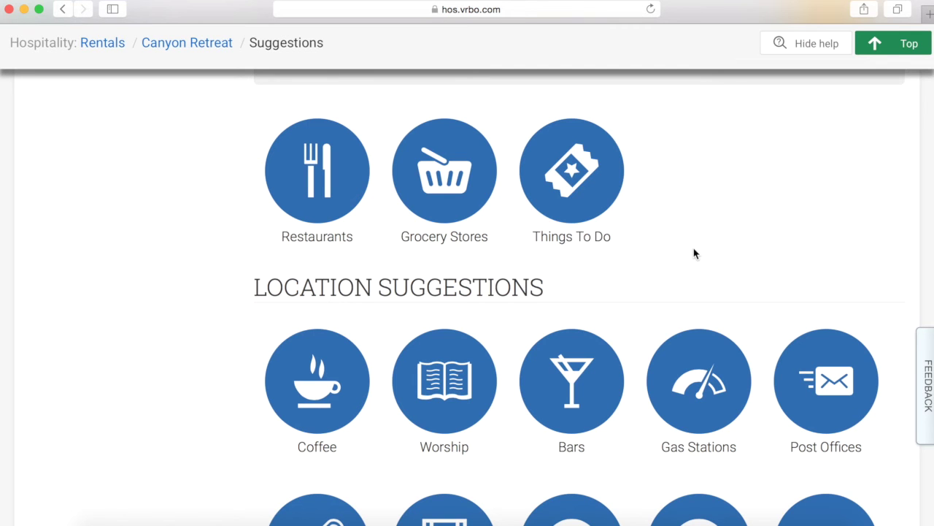
pyautogui.scroll(-5, 694, 253)
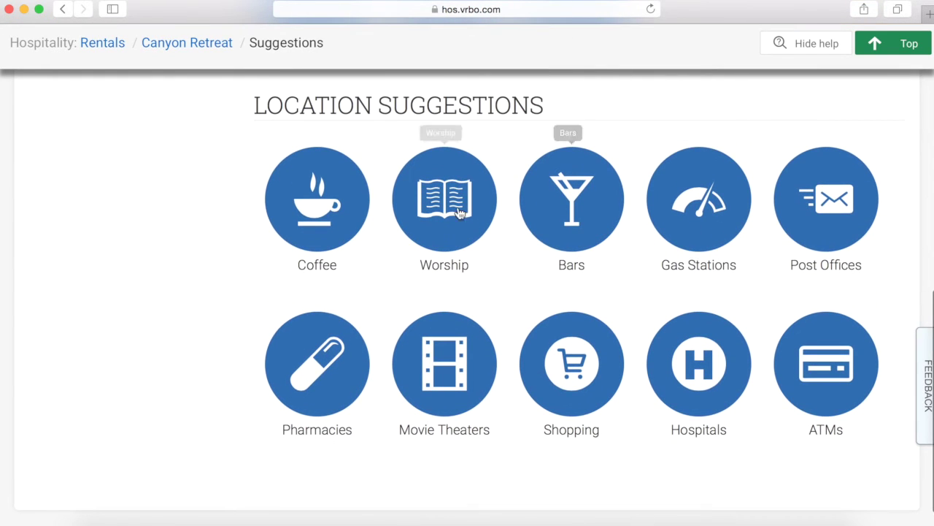
pyautogui.scroll(10, 348, 264)
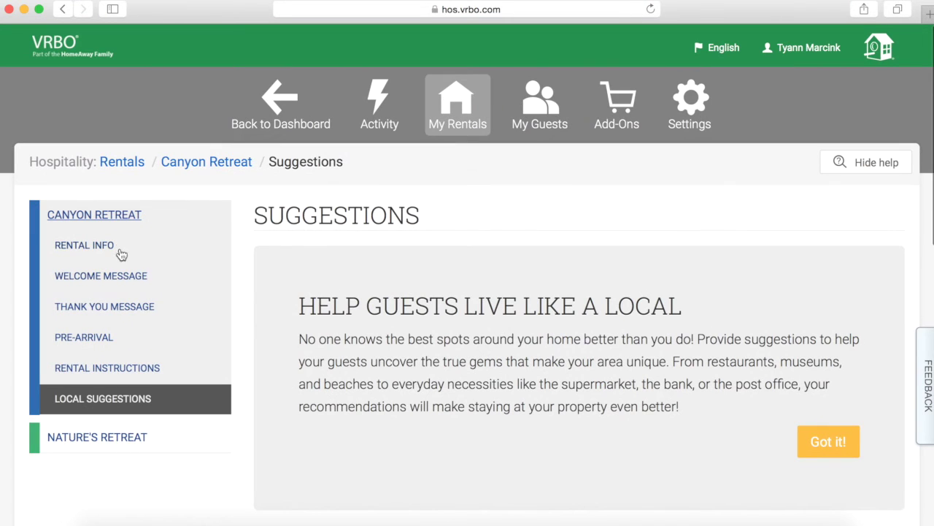
pyautogui.click(129, 308)
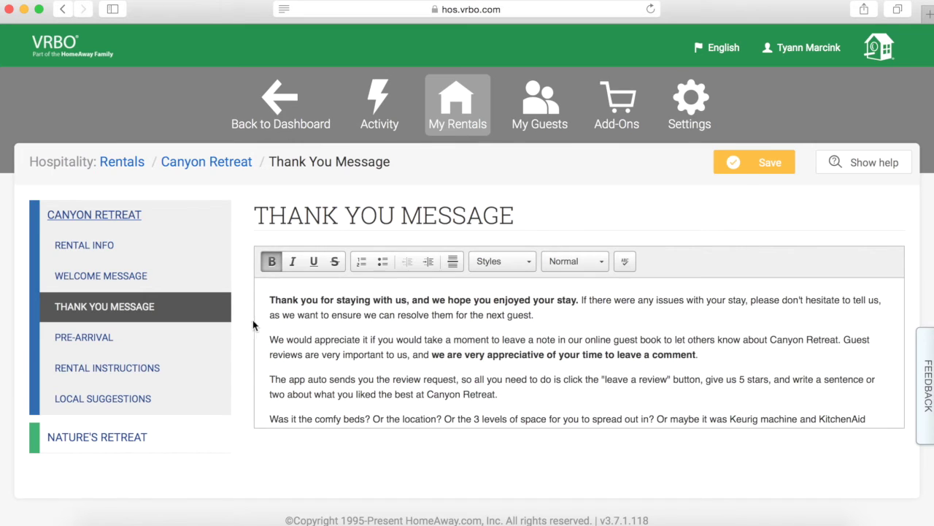
# Scroll the Thank You Message to its closing signature, place the cursor at its end, and scroll back.
pyautogui.scroll(-5, 402, 354)
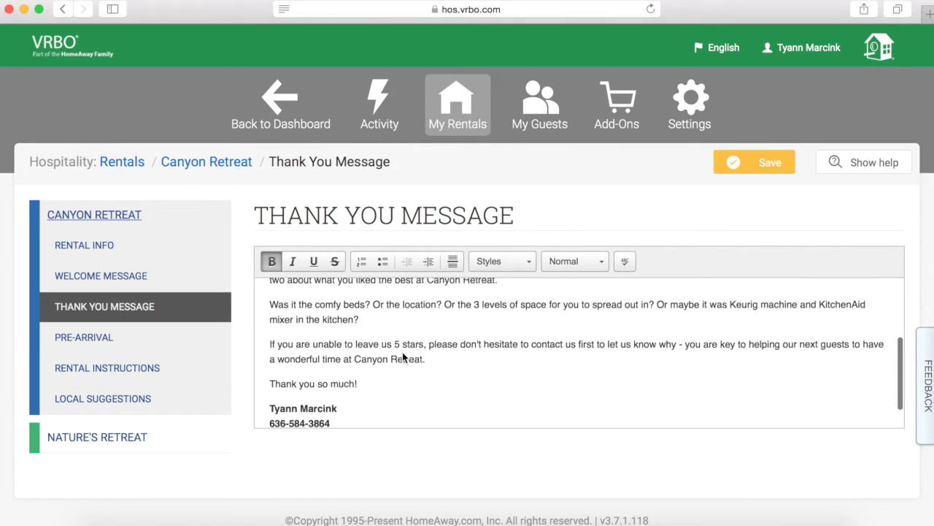
pyautogui.scroll(-2, 402, 352)
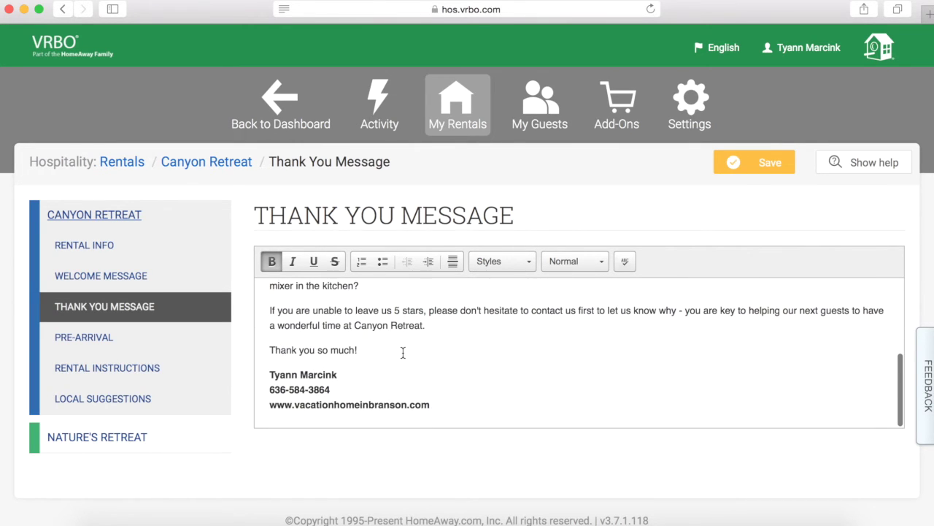
pyautogui.click(372, 385)
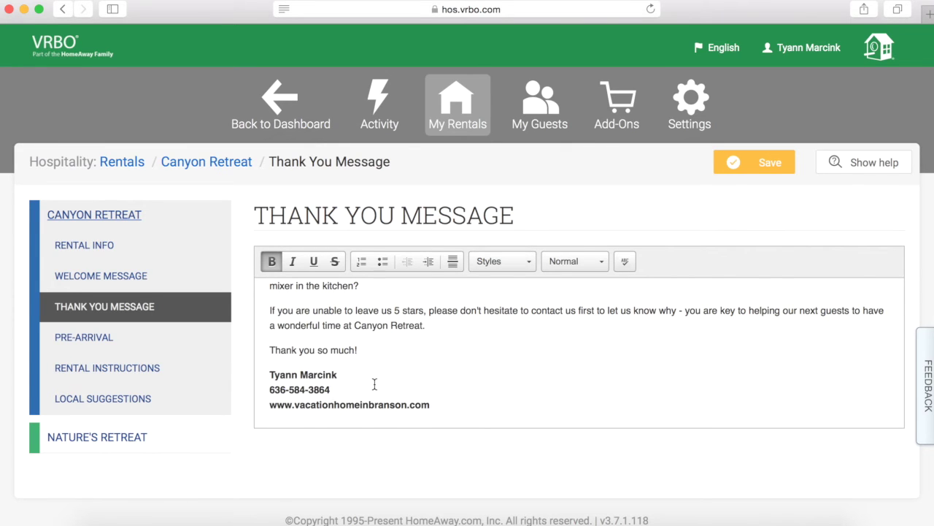
pyautogui.scroll(5, 375, 385)
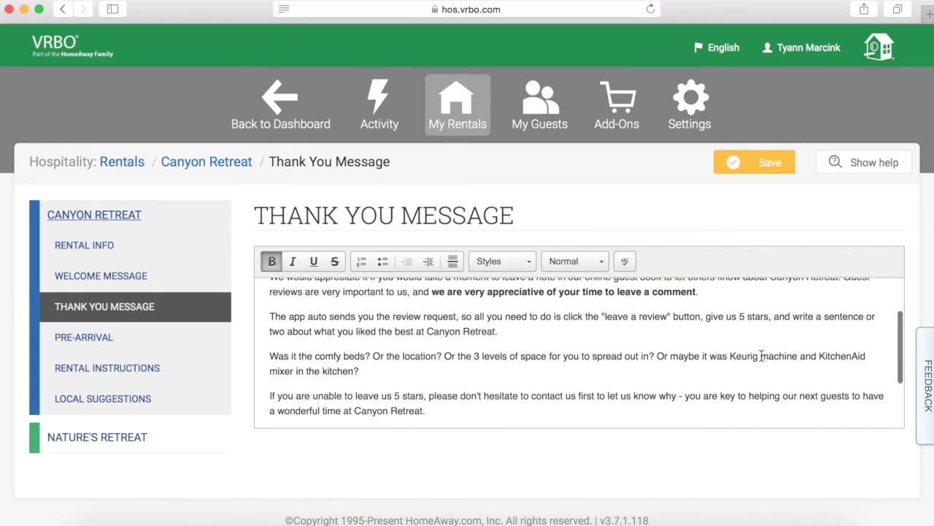
pyautogui.scroll(-2, 761, 356)
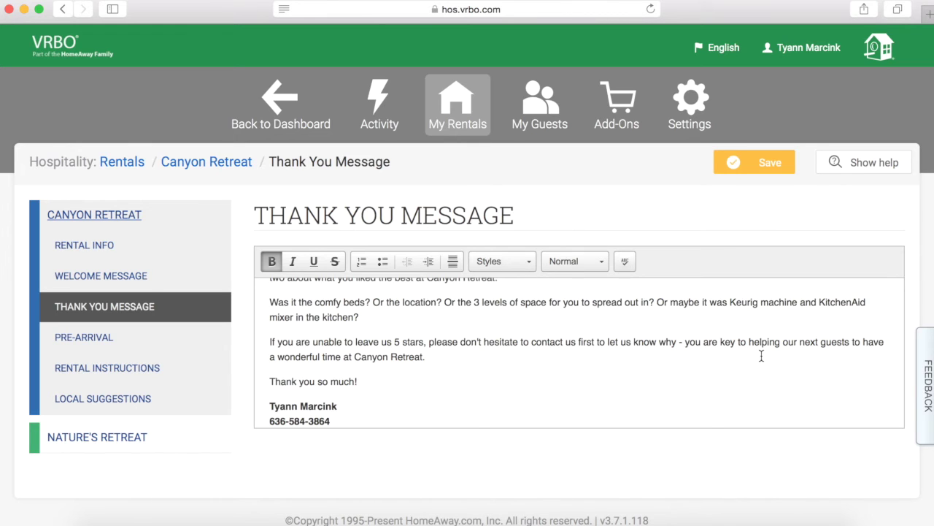
pyautogui.scroll(4, 761, 356)
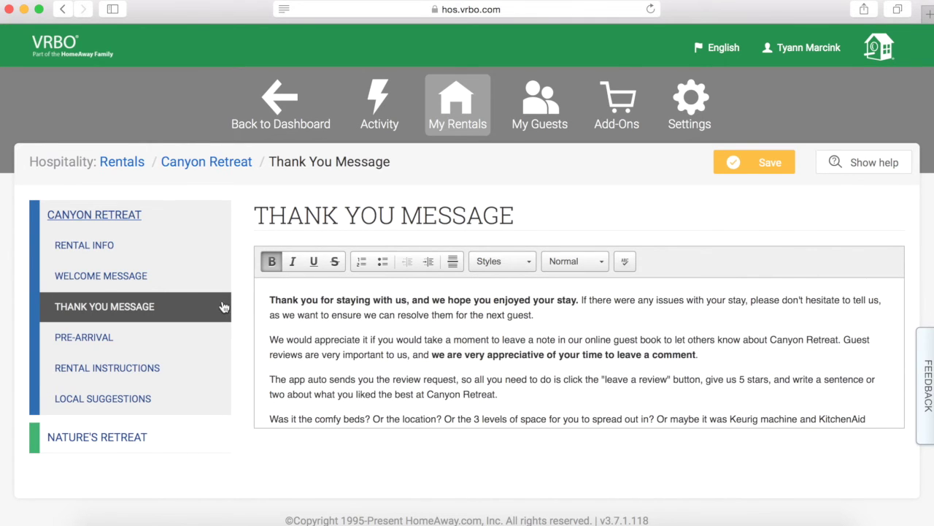
# View Canyon Retreat's Welcome Message, then switch to its Rental Info page.
pyautogui.click(125, 267)
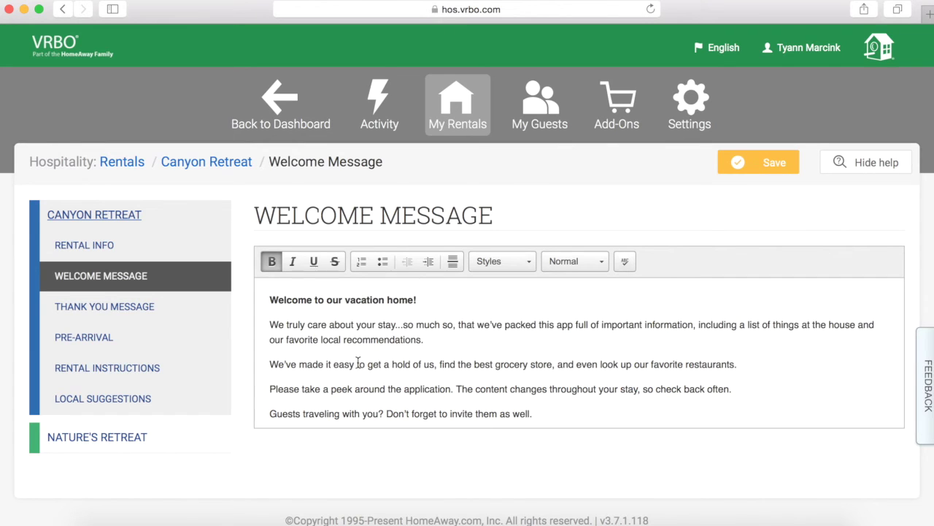
pyautogui.click(108, 246)
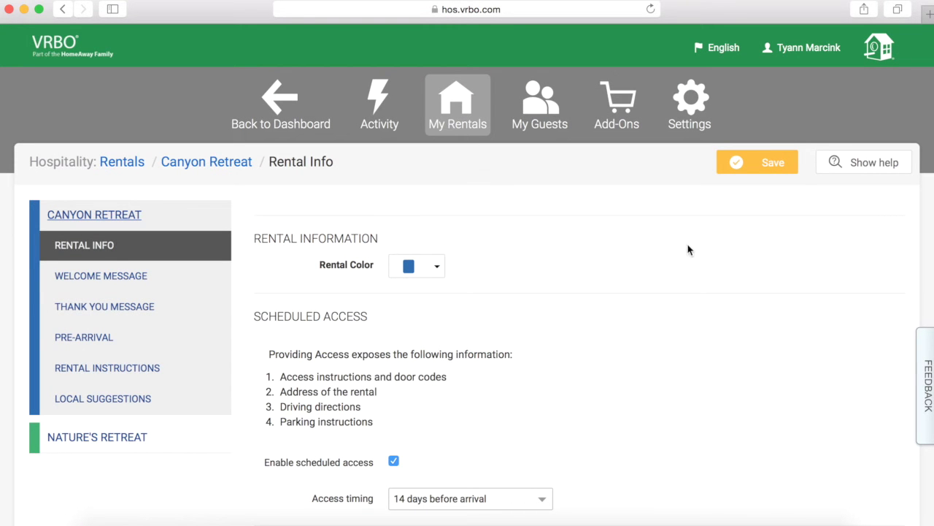
# Check the Rental Color options, keep blue, and scroll down to the 14-day scheduled access setting.
pyautogui.scroll(-1, 661, 260)
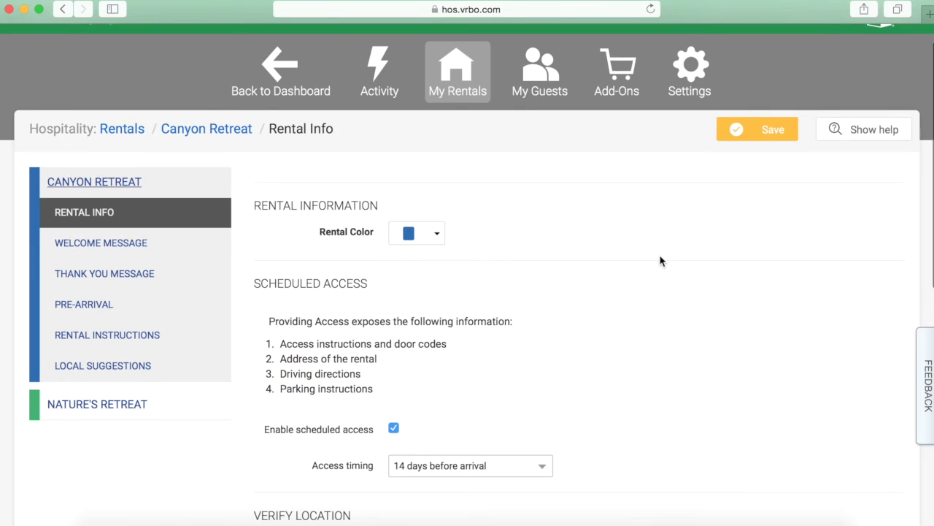
pyautogui.scroll(1, 660, 260)
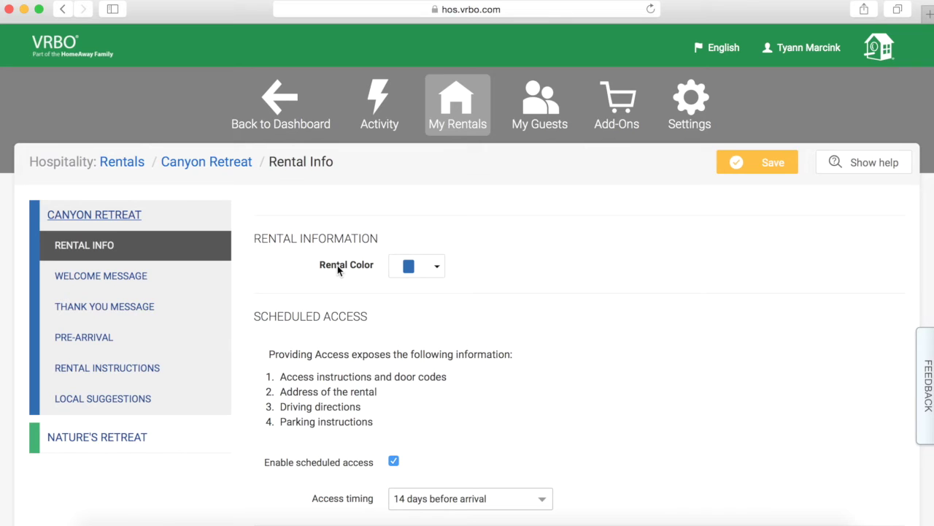
pyautogui.click(436, 269)
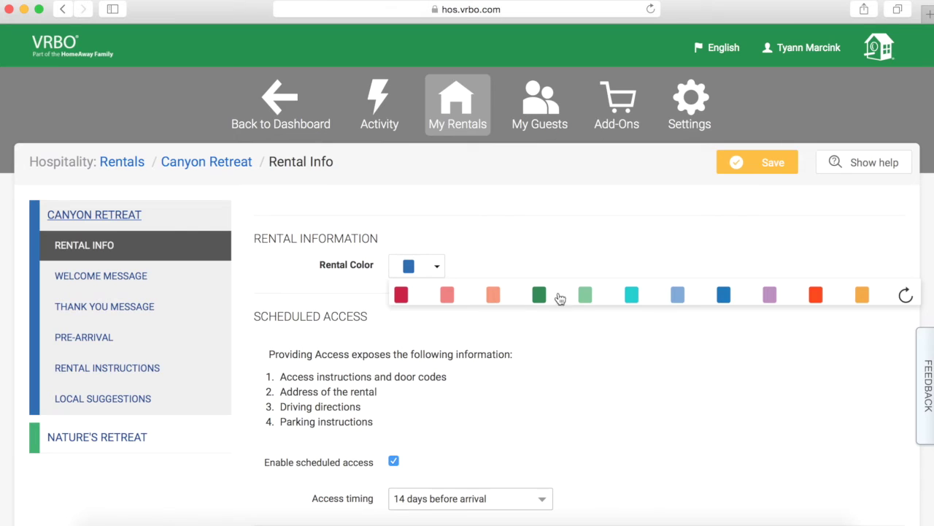
pyautogui.click(408, 268)
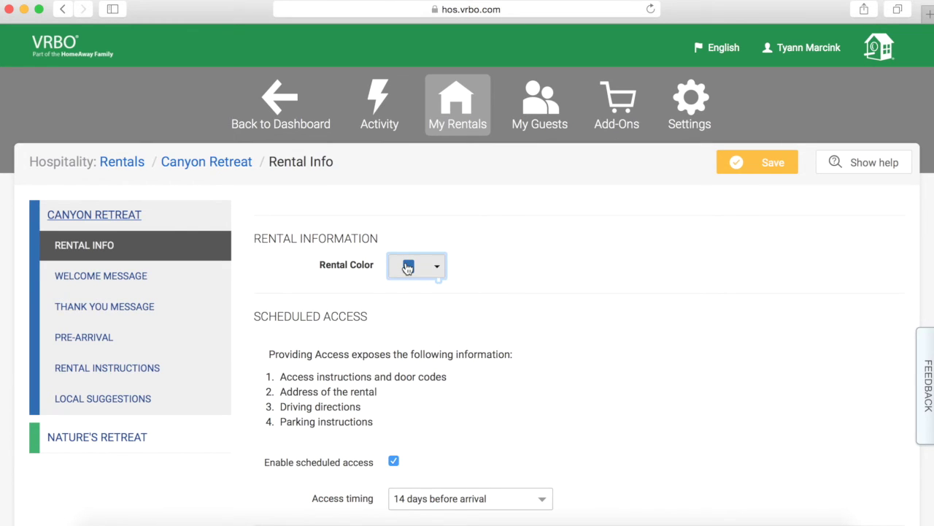
pyautogui.scroll(-3, 559, 353)
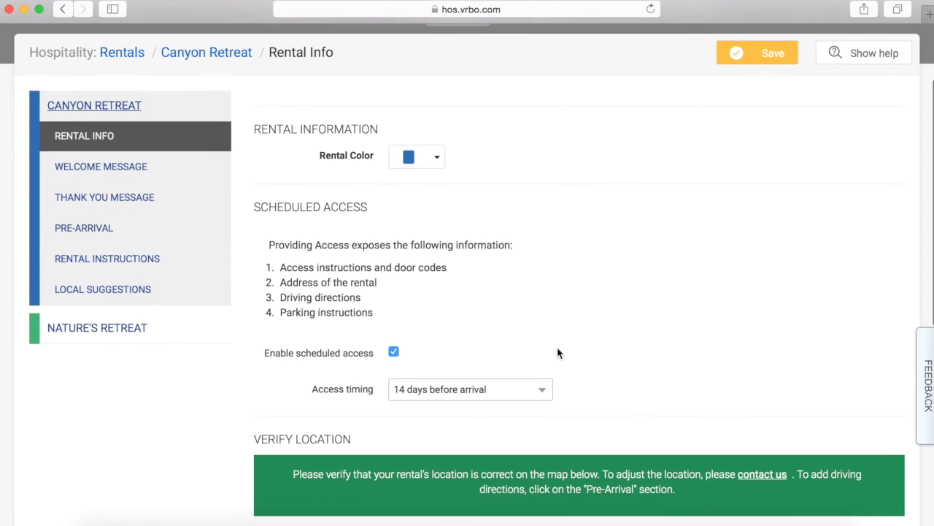
pyautogui.scroll(-2, 559, 352)
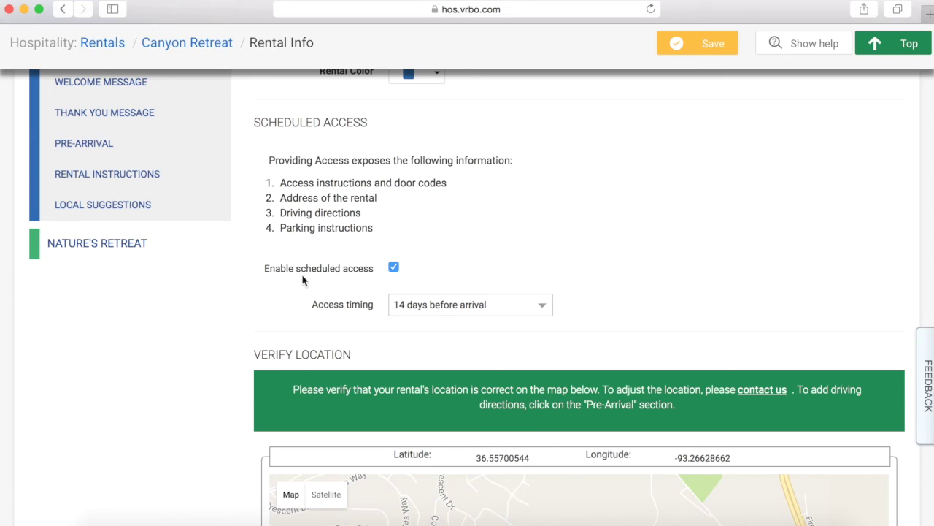
pyautogui.click(438, 306)
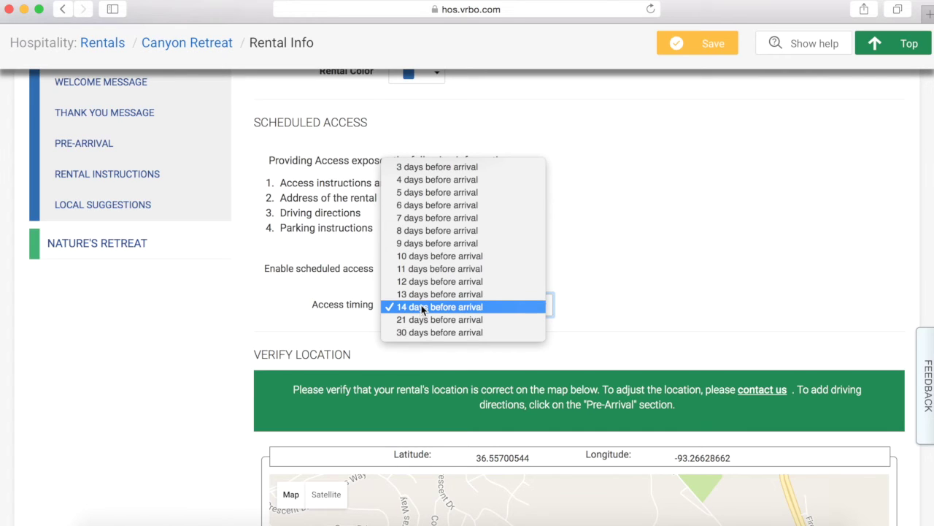
pyautogui.click(422, 307)
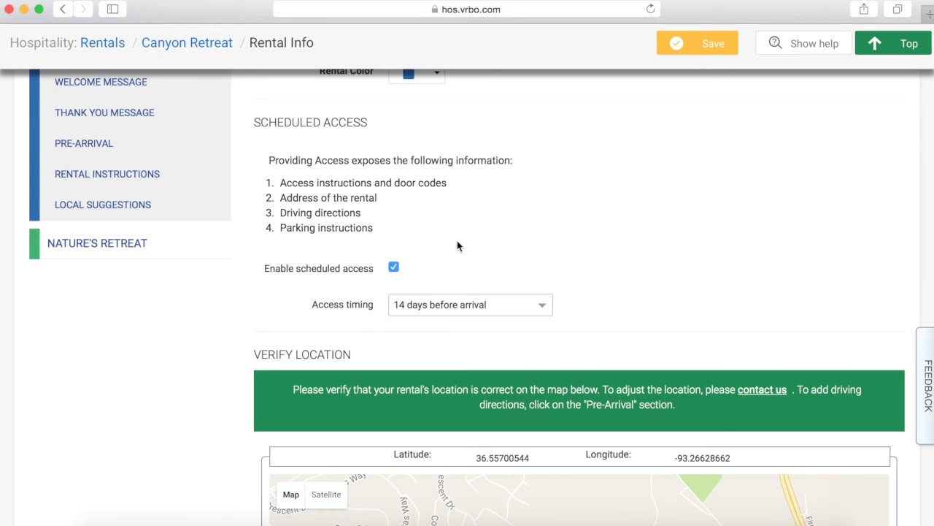
pyautogui.scroll(5, 457, 246)
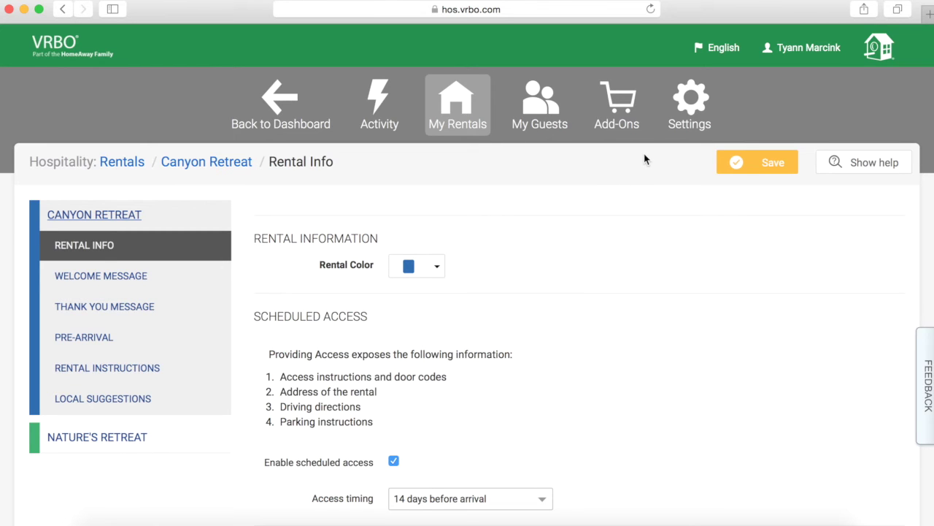
pyautogui.click(696, 111)
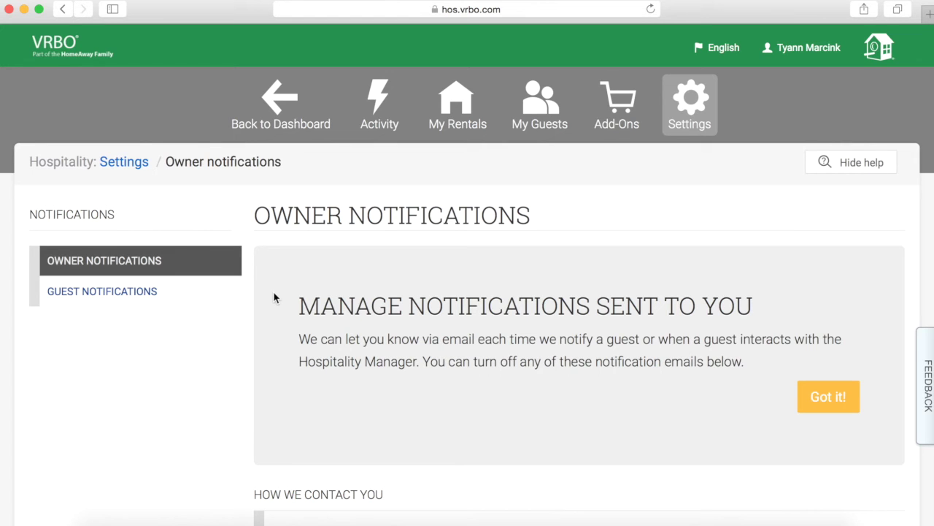
# Review the Owner Notifications list to see which owner emails are disabled.
pyautogui.scroll(-5, 675, 397)
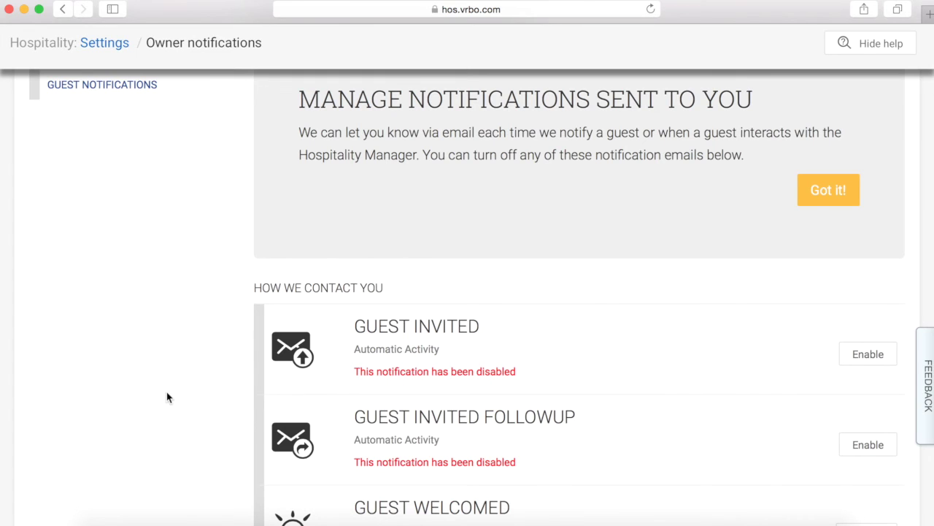
pyautogui.scroll(-5, 166, 392)
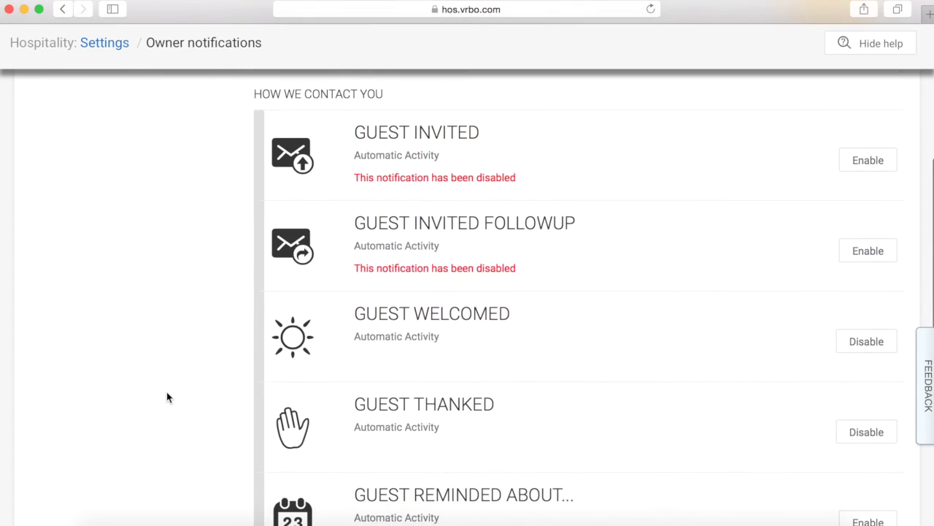
pyautogui.scroll(1, 166, 397)
pyautogui.scroll(-5, 182, 363)
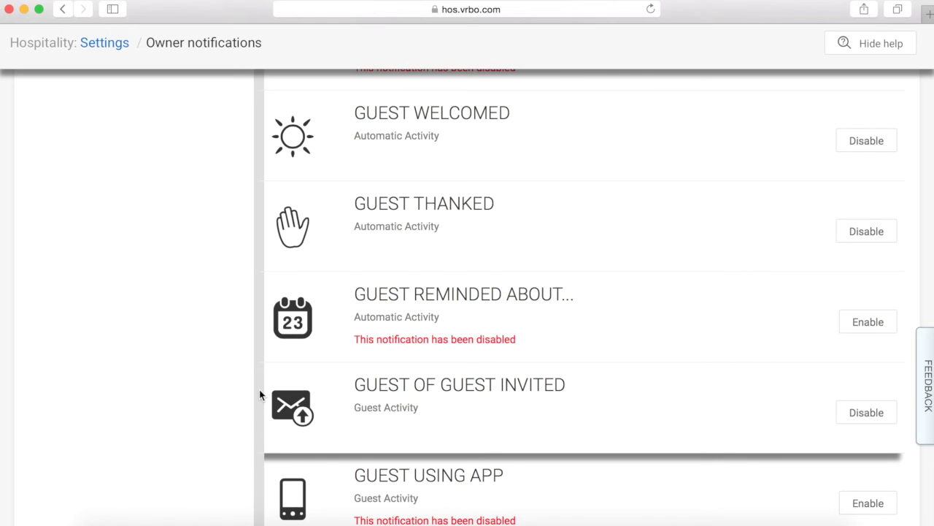
pyautogui.scroll(-5, 259, 391)
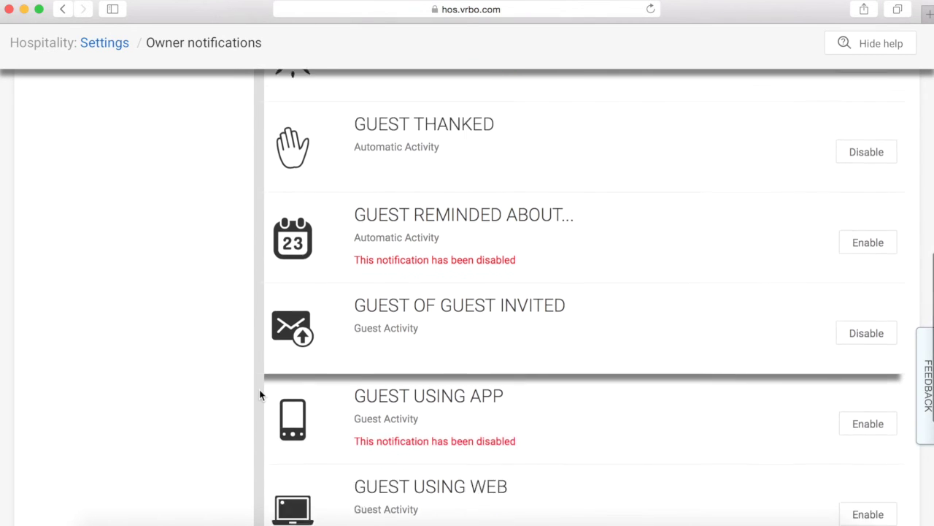
pyautogui.scroll(-1, 259, 395)
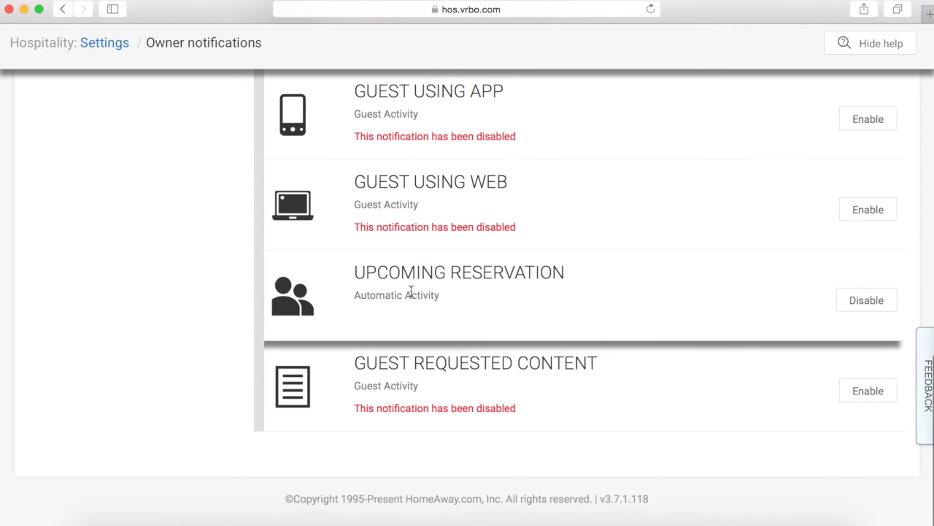
# Return to the top of the list and switch to Guest Notifications.
pyautogui.scroll(3, 411, 291)
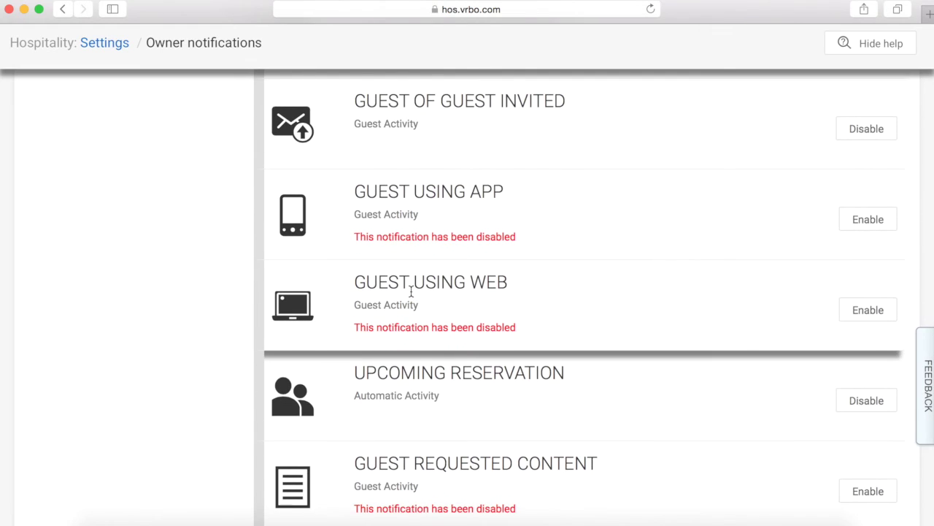
pyautogui.scroll(10, 411, 292)
pyautogui.scroll(10, 411, 295)
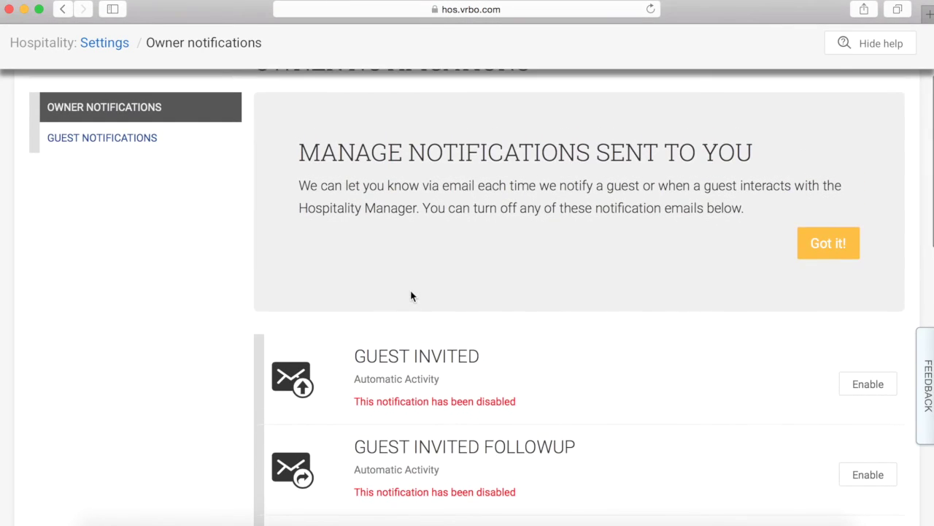
pyautogui.scroll(4, 411, 296)
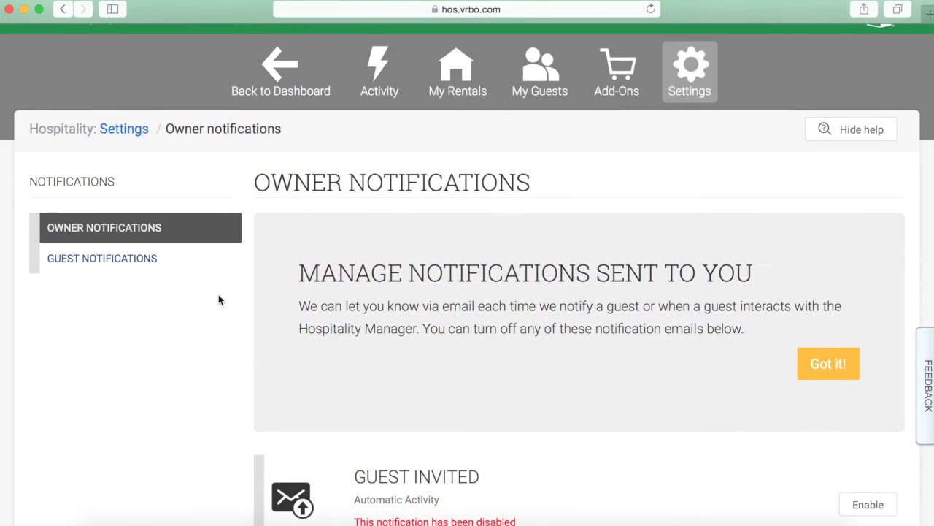
pyautogui.click(130, 254)
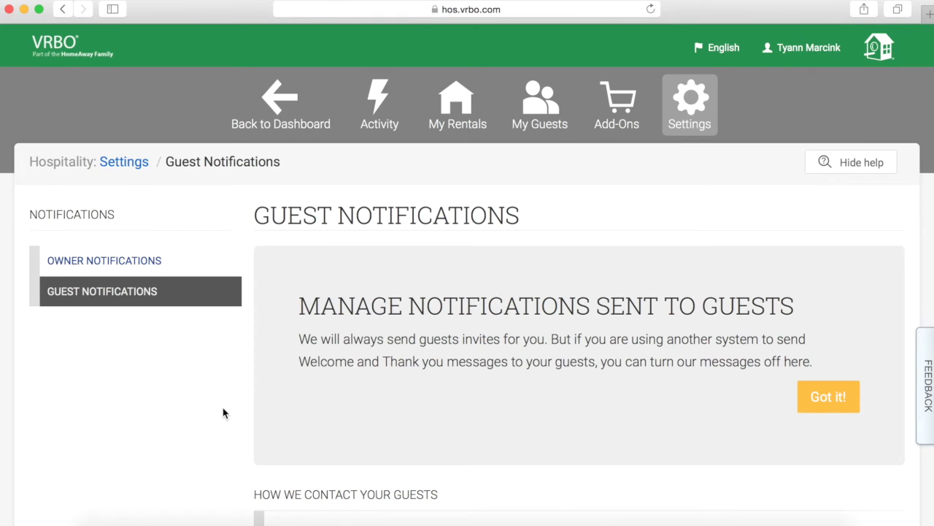
pyautogui.scroll(-5, 223, 408)
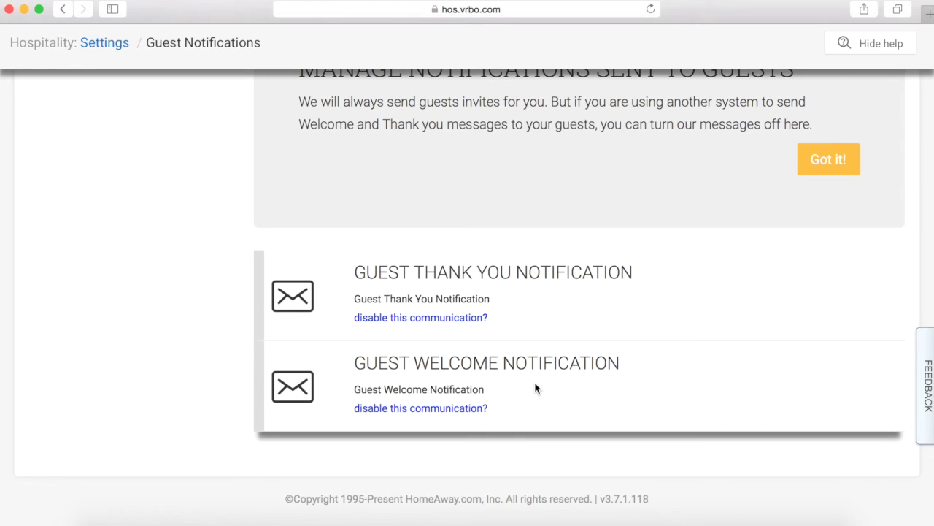
pyautogui.scroll(5, 535, 389)
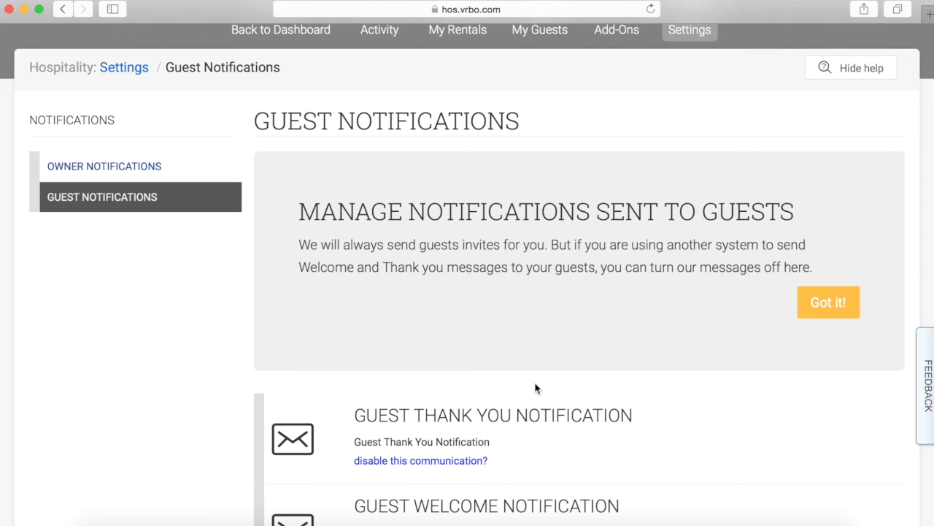
pyautogui.scroll(3, 535, 387)
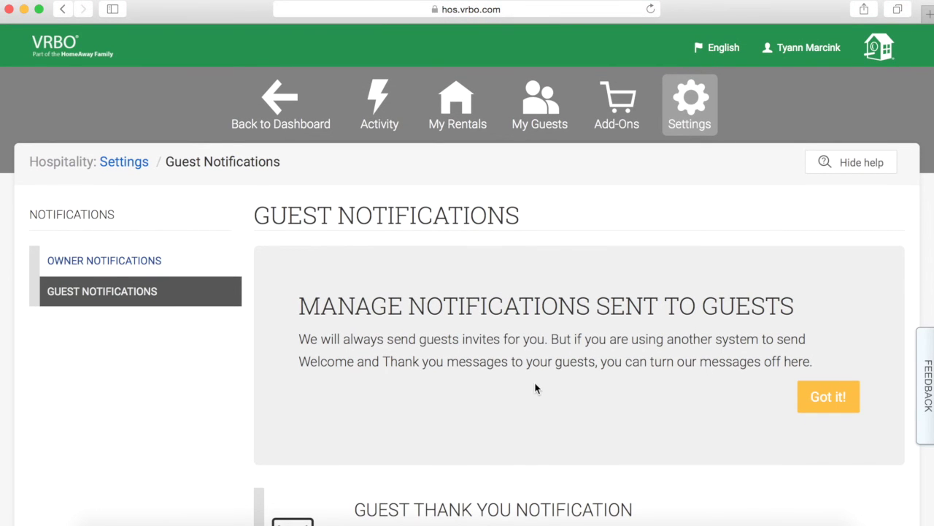
# Go to Add-Ons, view Nature's Retreat Guest Services, and expand the Cottage Book's Settings options.
pyautogui.click(609, 101)
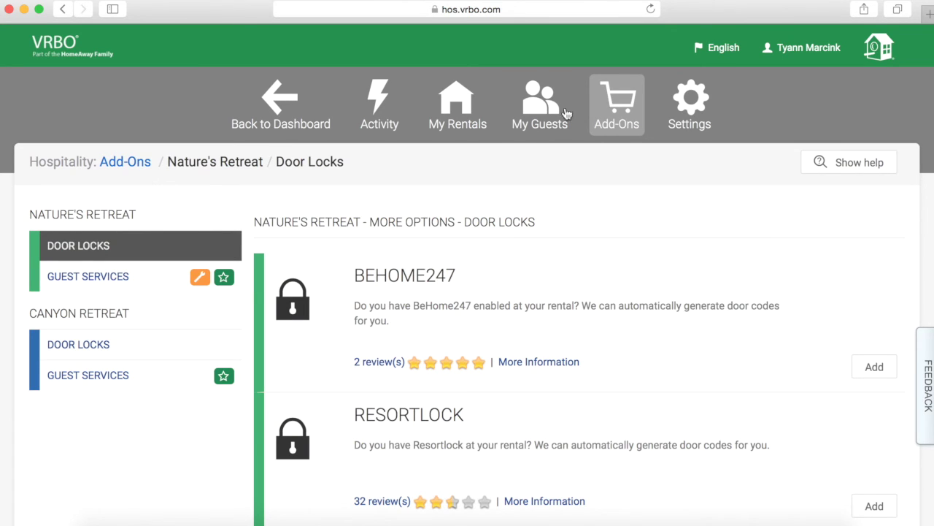
pyautogui.scroll(-3, 567, 250)
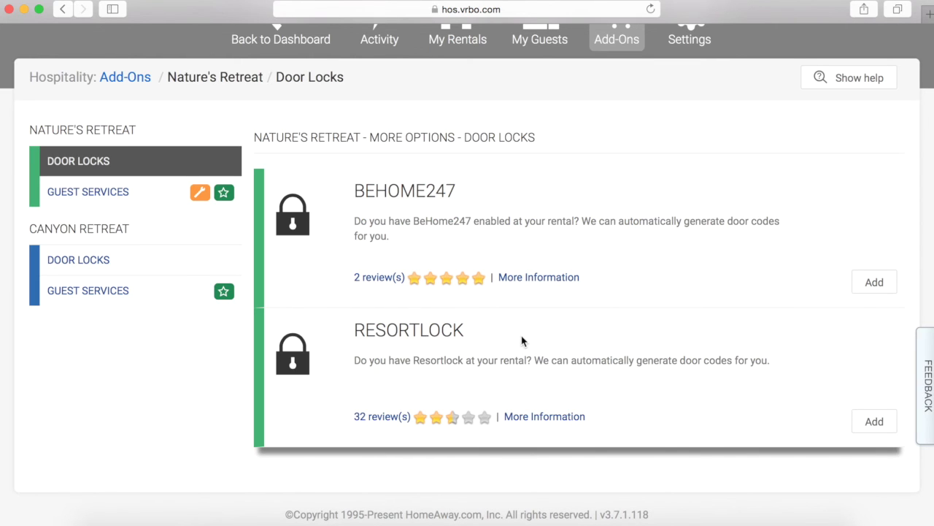
pyautogui.click(120, 192)
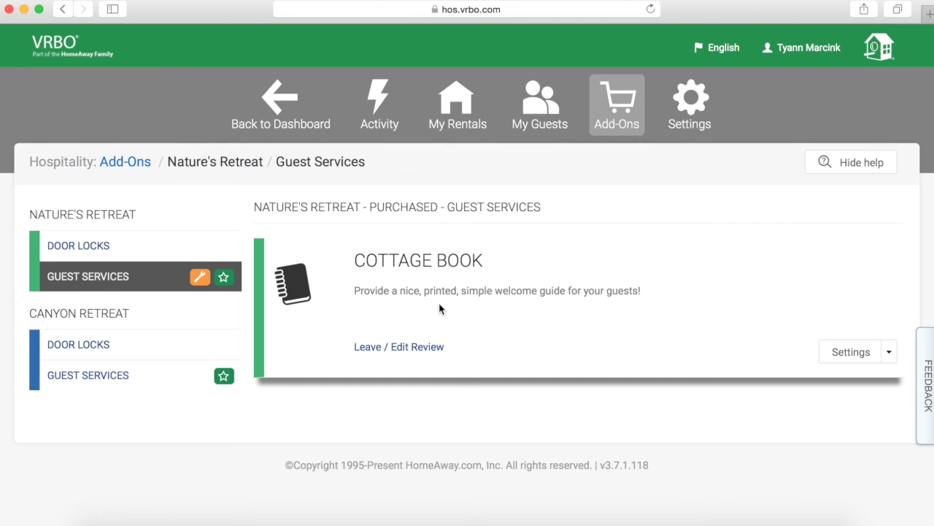
pyautogui.click(889, 353)
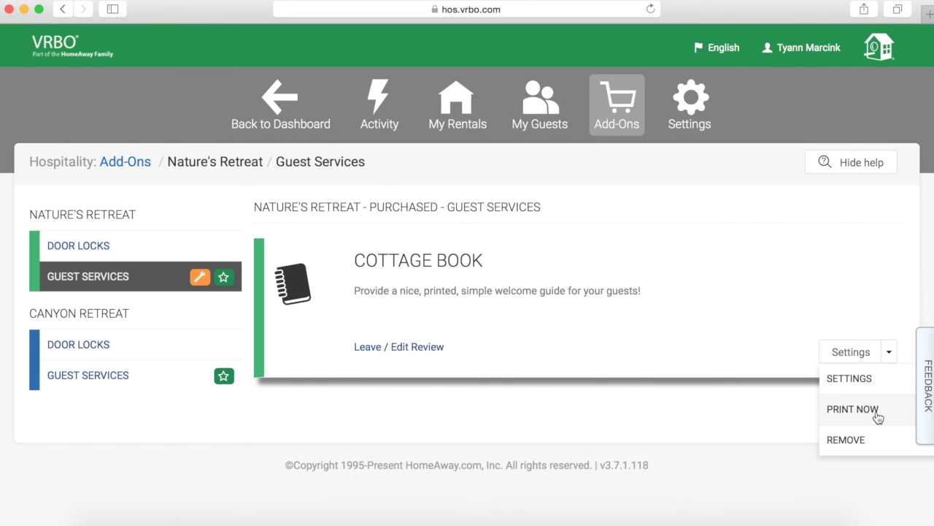
# Generate the Nature's Retreat Cottage Book with all content sections, cancelling the system print dialog.
pyautogui.click(853, 409)
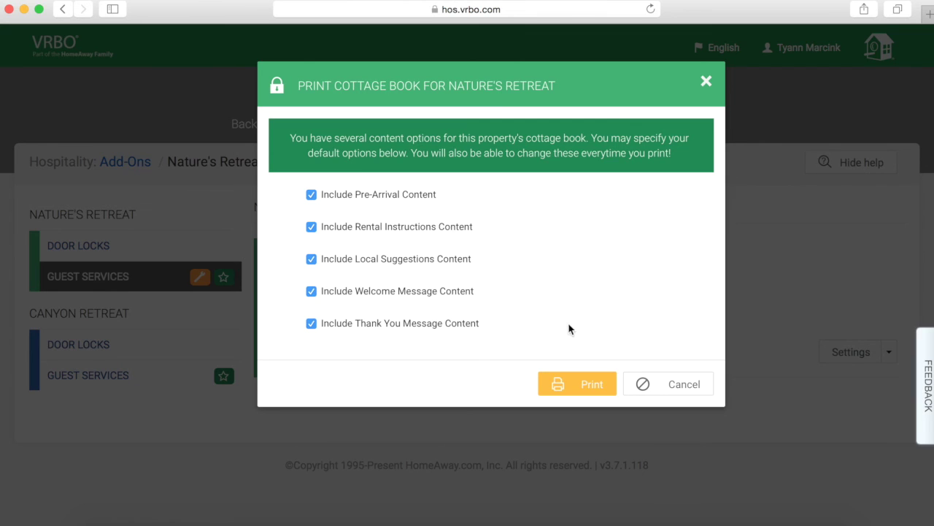
pyautogui.click(584, 386)
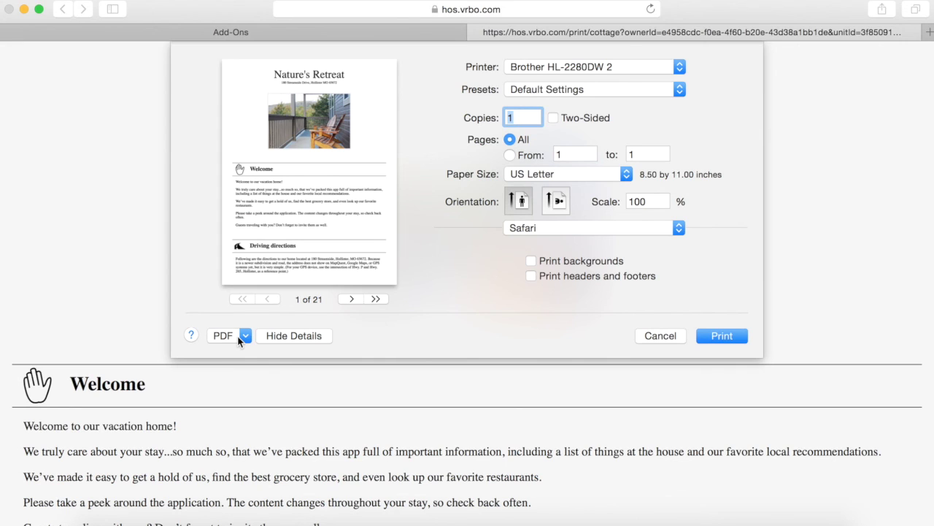
pyautogui.click(650, 337)
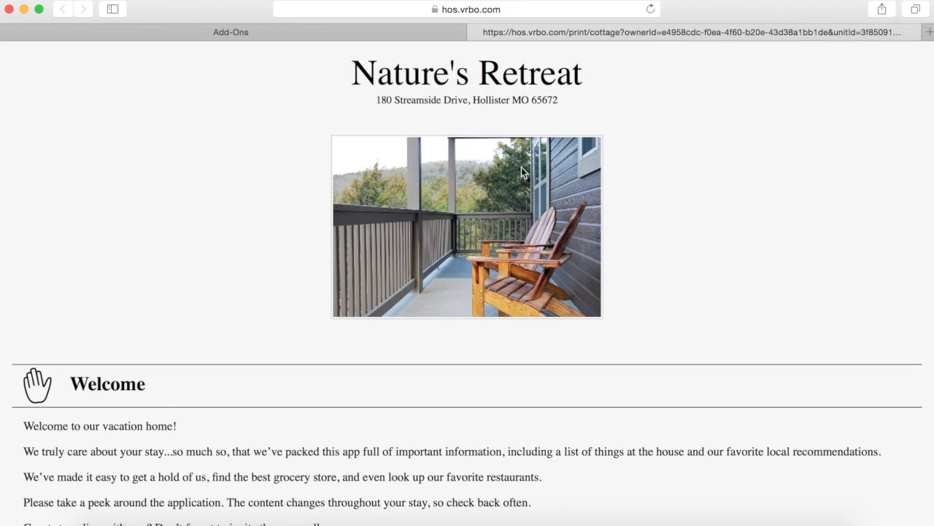
# Close the cottage book tab and its loaded notice, then minimize the Safari window.
pyautogui.click(475, 32)
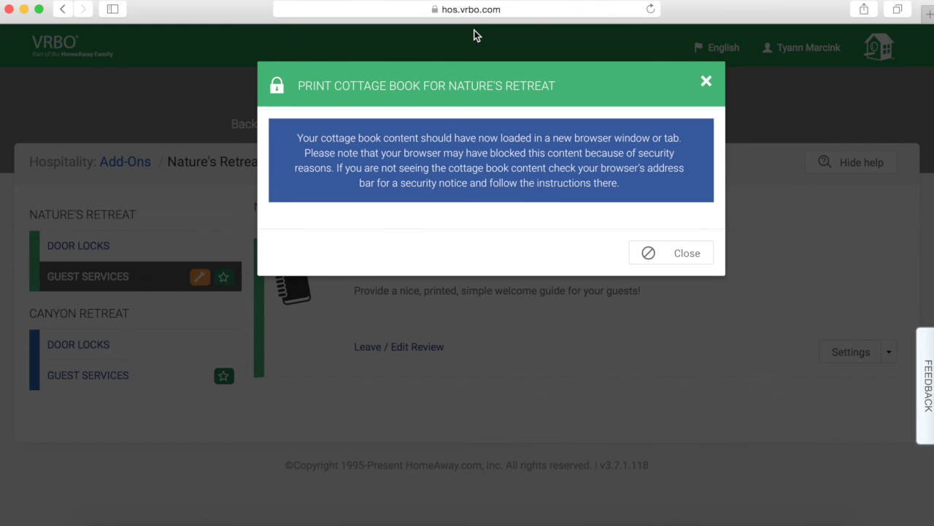
pyautogui.click(652, 254)
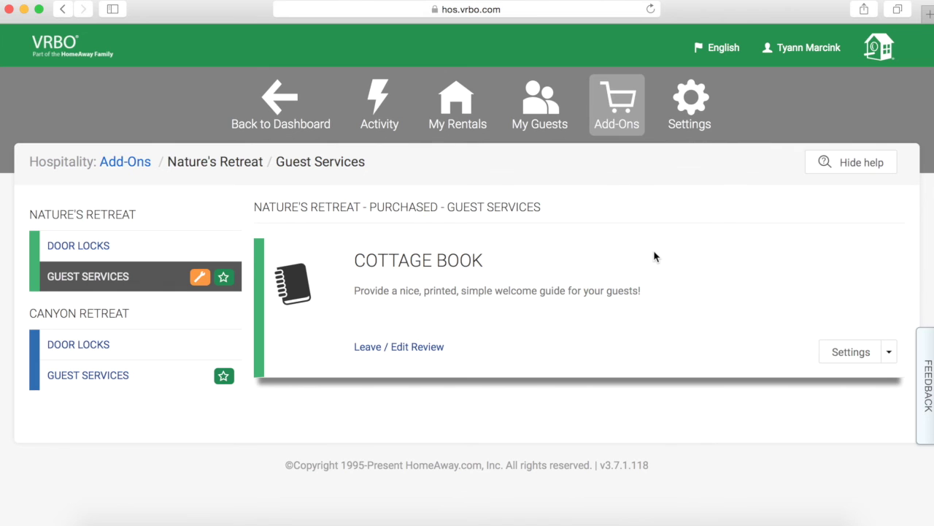
pyautogui.click(25, 10)
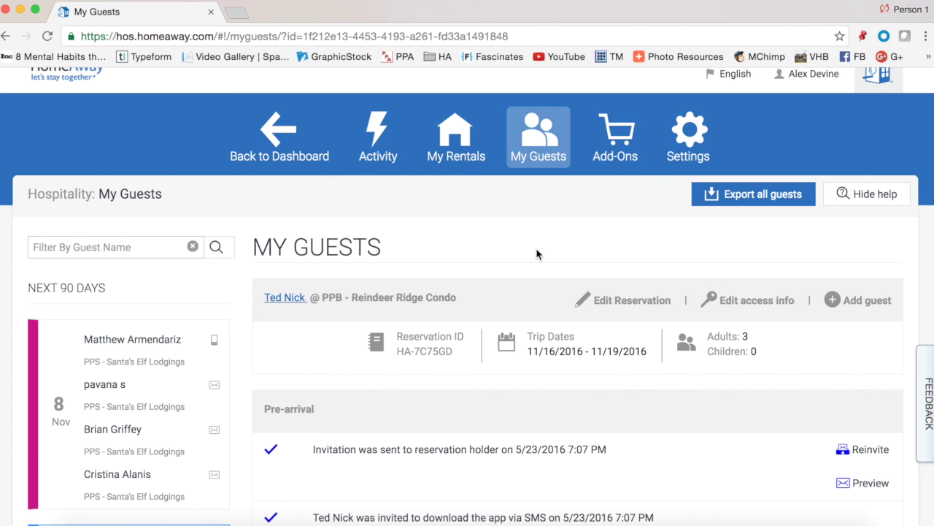
pyautogui.scroll(-3, 536, 251)
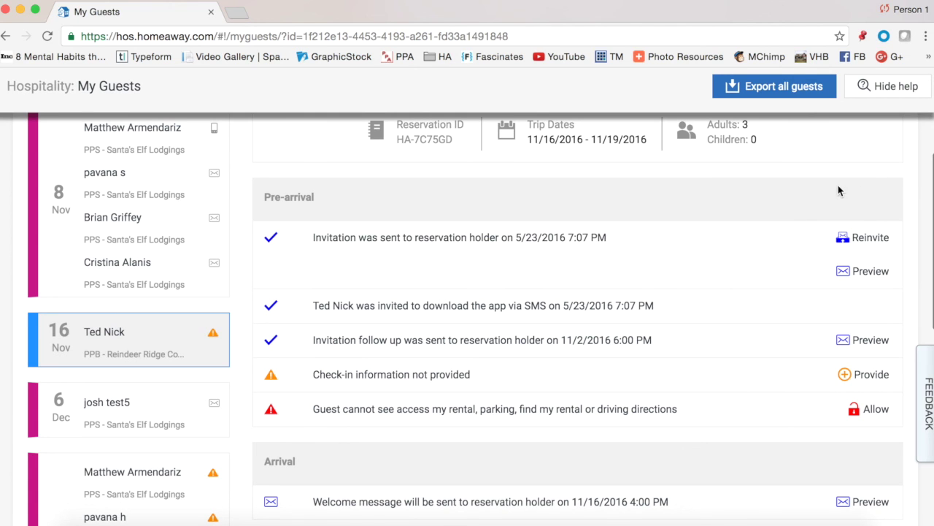
pyautogui.scroll(2, 838, 188)
pyautogui.scroll(1, 803, 189)
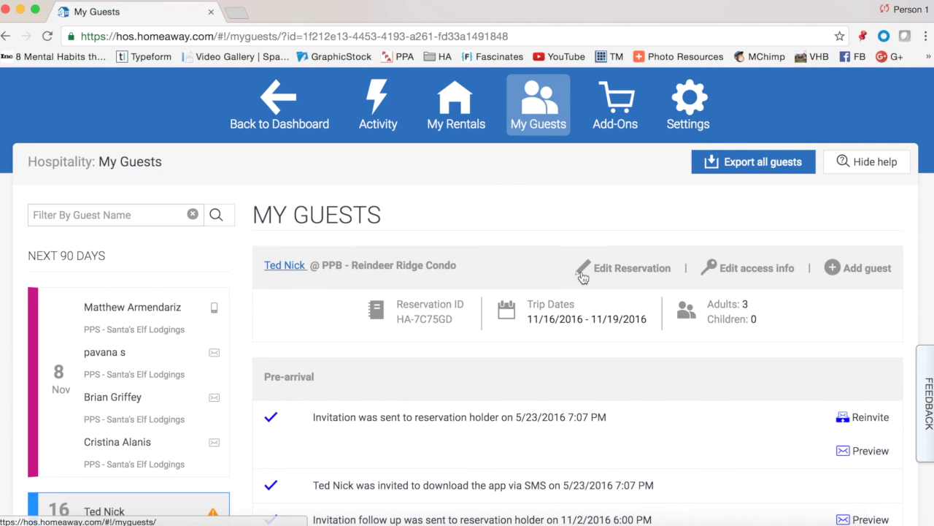
pyautogui.scroll(-4, 586, 315)
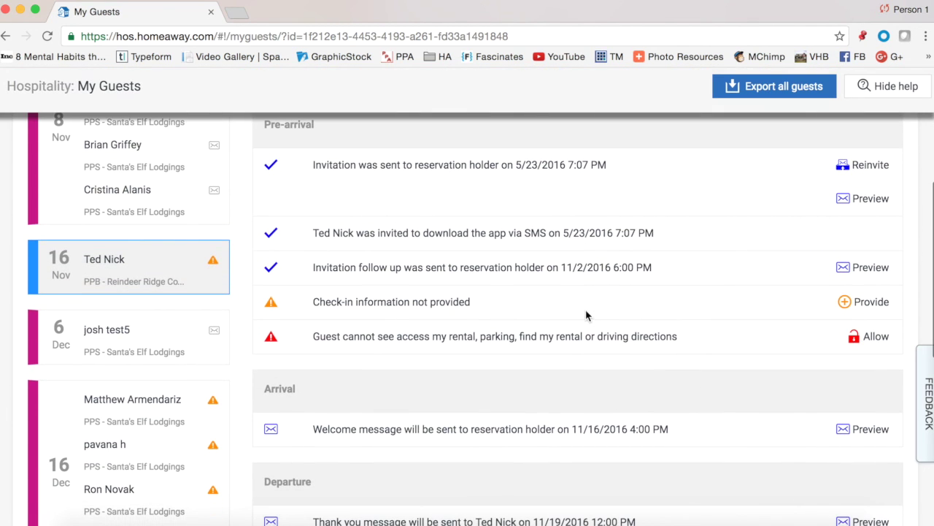
pyautogui.scroll(1, 781, 293)
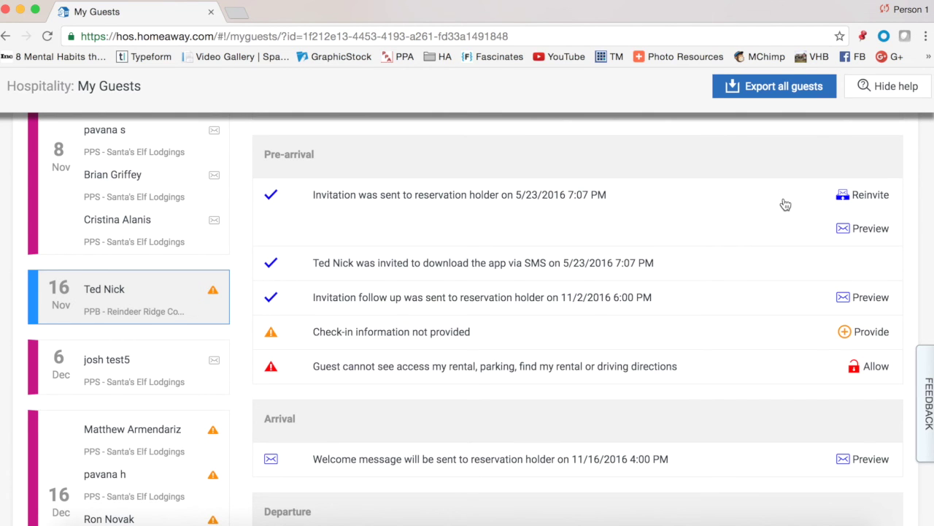
pyautogui.scroll(2, 785, 201)
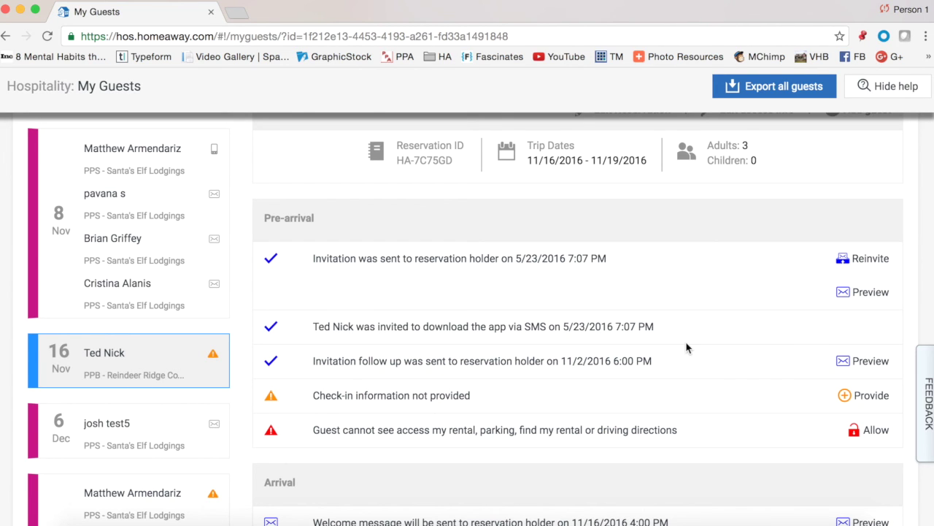
pyautogui.scroll(4, 689, 348)
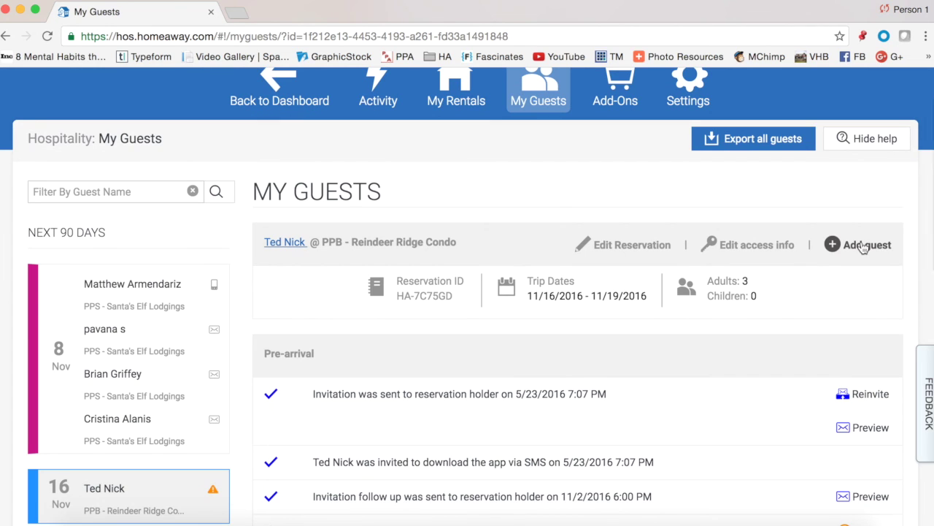
pyautogui.click(862, 245)
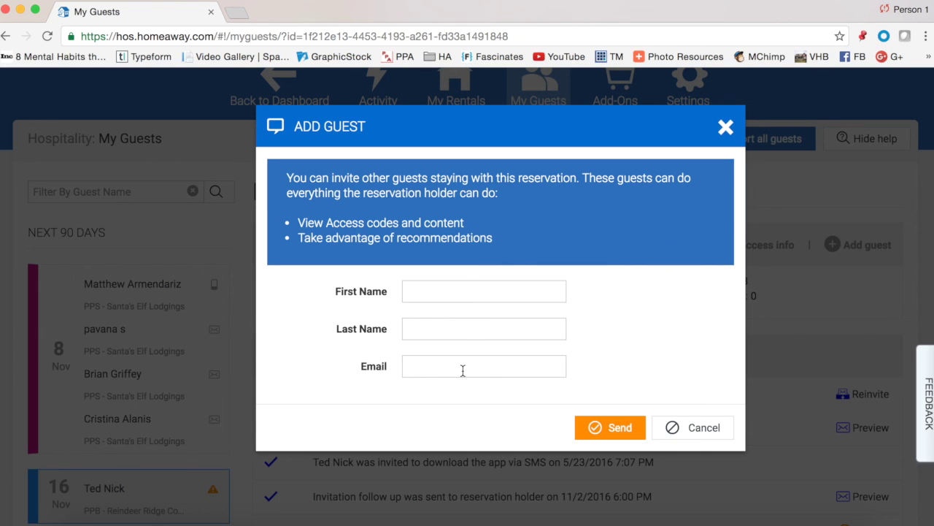
pyautogui.click(689, 438)
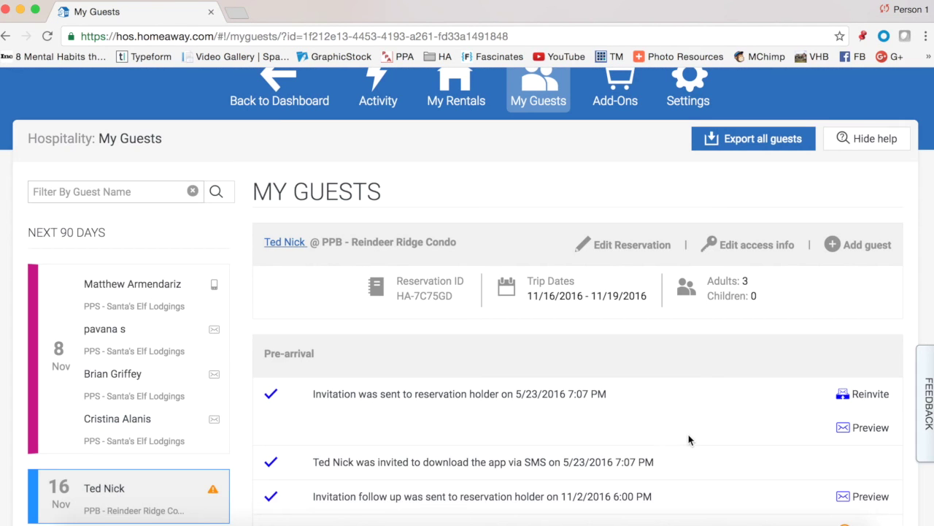